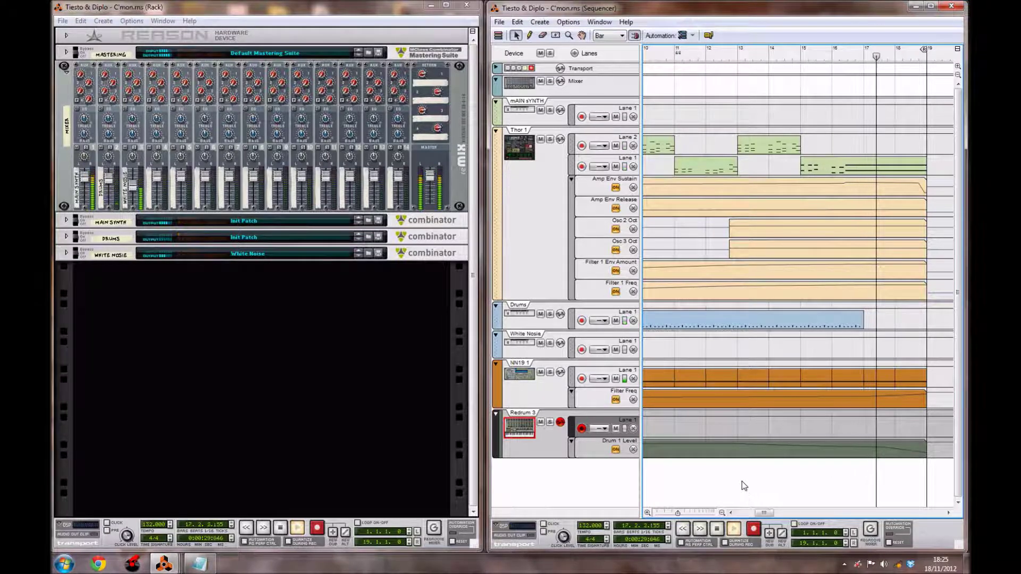
- Stop playback of the Tiesto & Diplo song and close it, leaving Document 2 in view
left_click(717, 531)
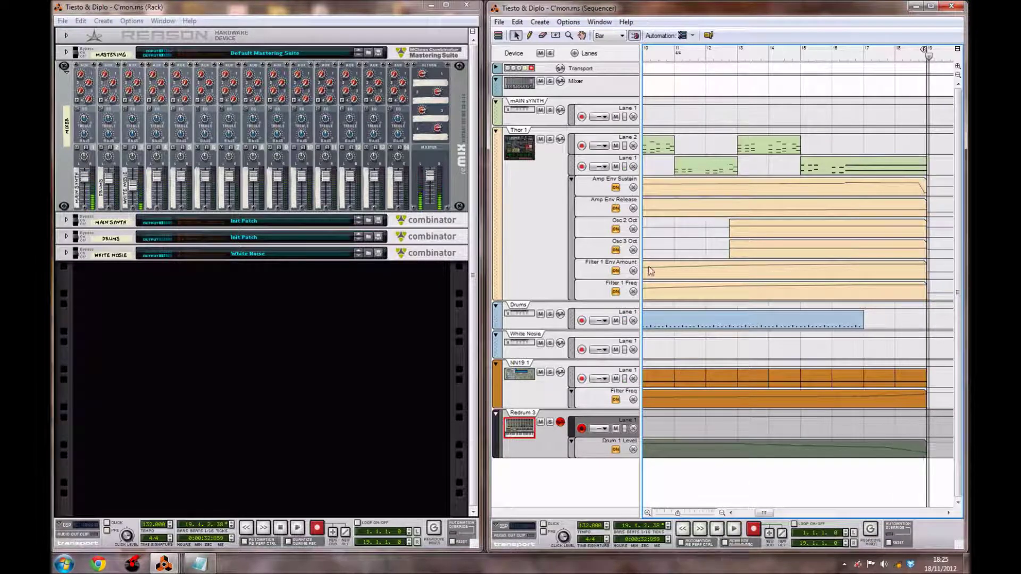
left_click(463, 6)
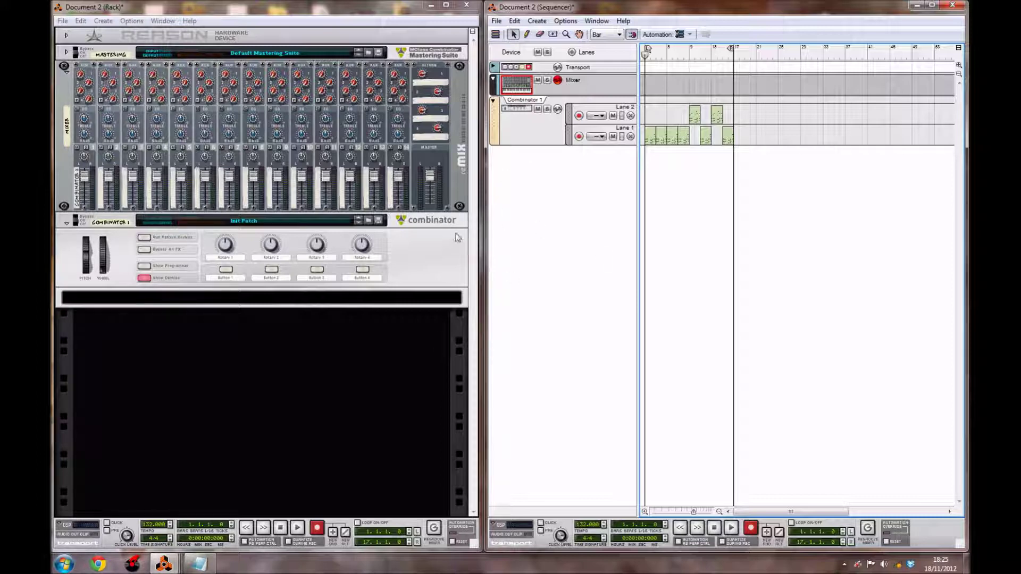
left_click(360, 360)
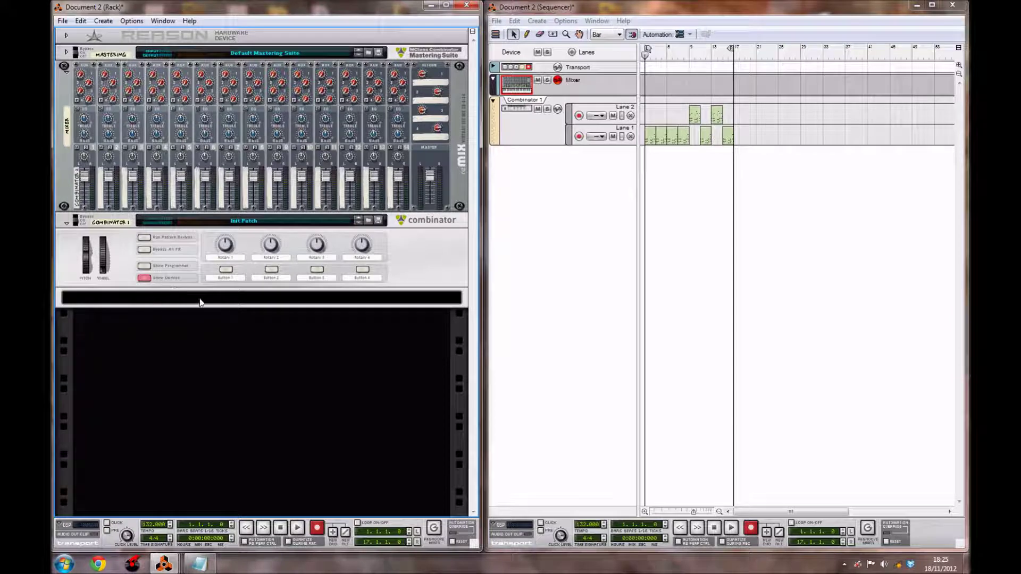
- Create a Thor Polysonic Synthesizer inside Combinator 1
right_click(180, 301)
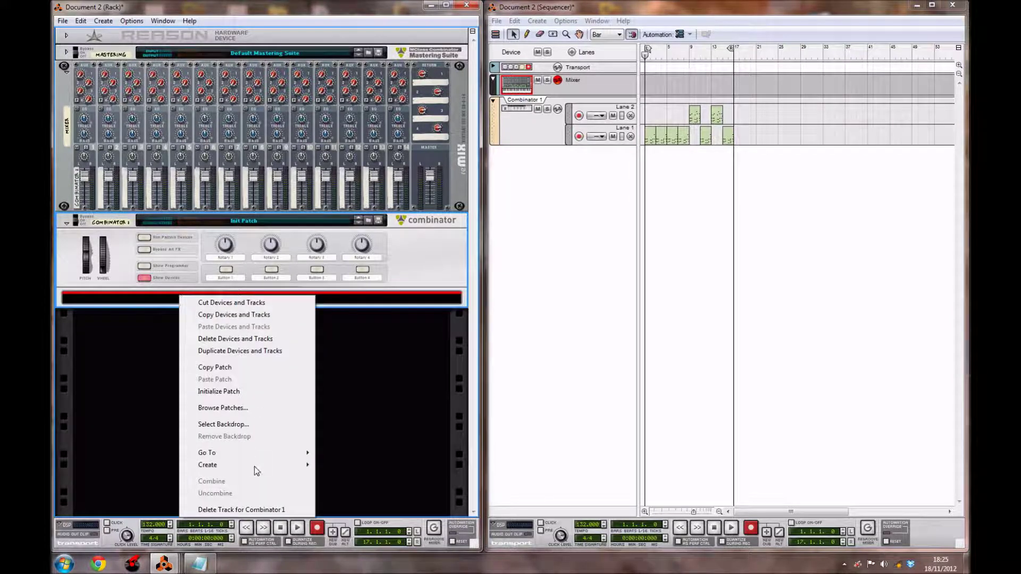
mouse_move(254, 466)
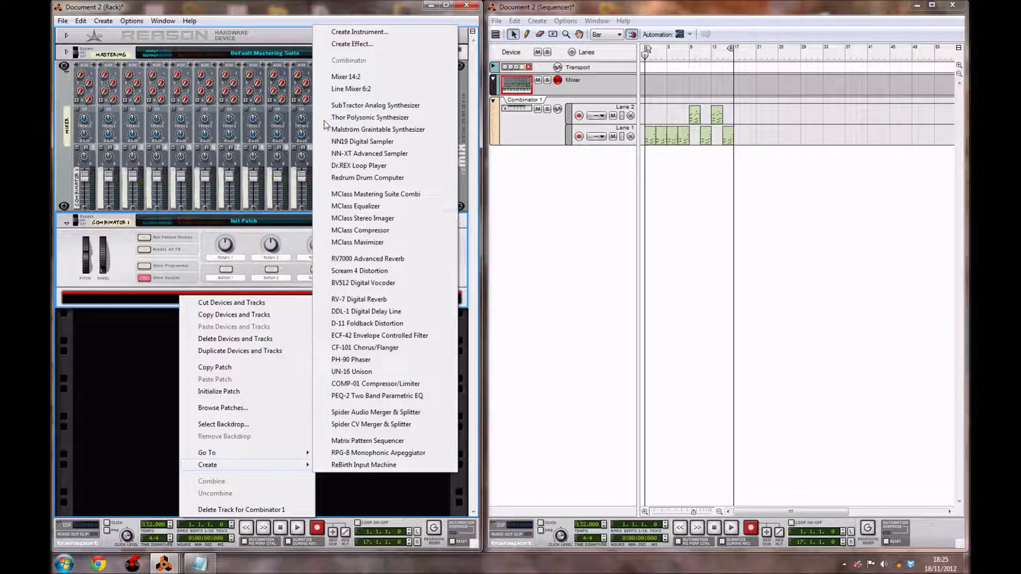
left_click(355, 118)
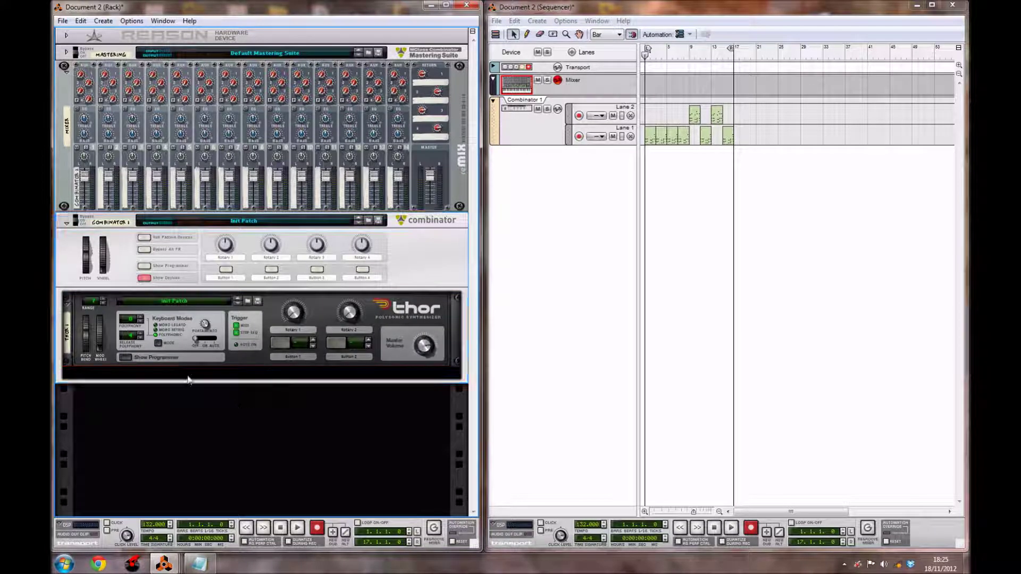
- Show Thor's programmer panel and reset Thor to its Init Patch
left_click(135, 357)
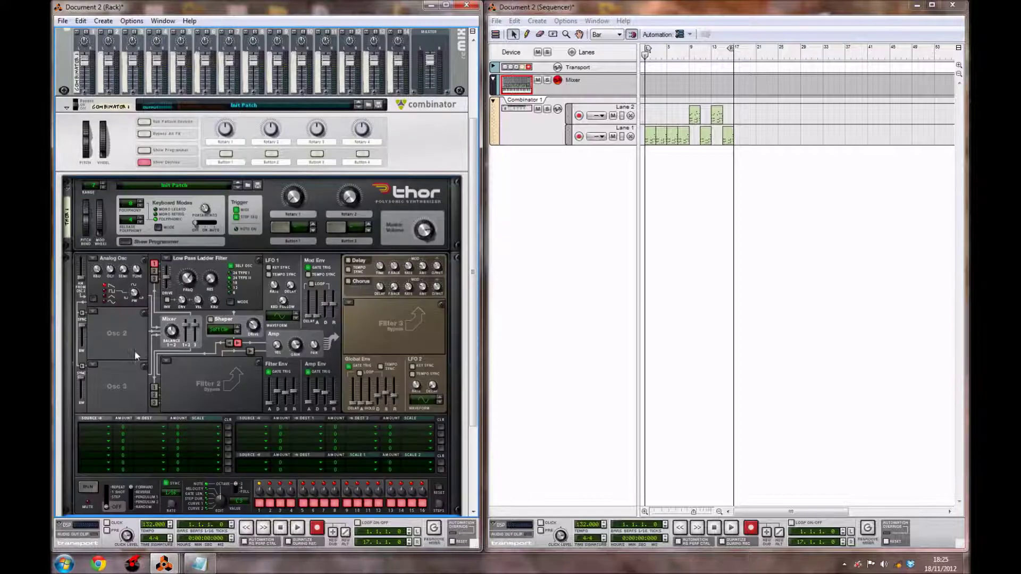
scroll(207, 287, "down", 1)
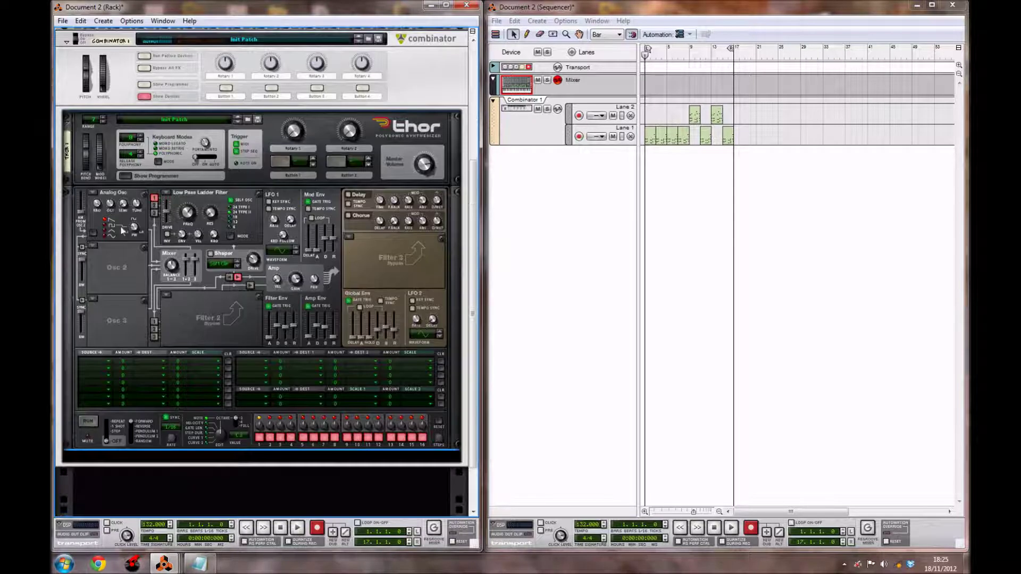
right_click(132, 266)
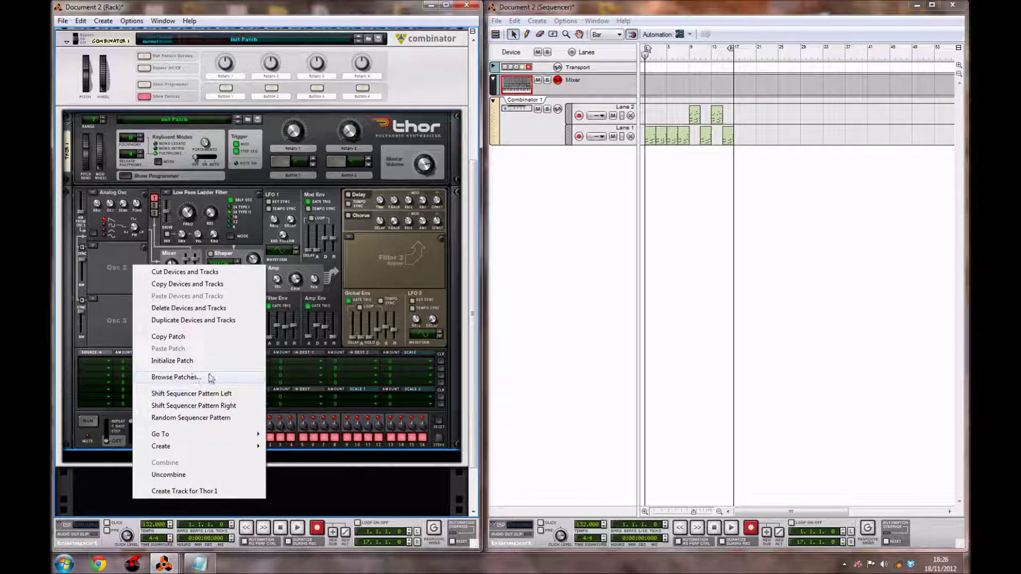
left_click(196, 362)
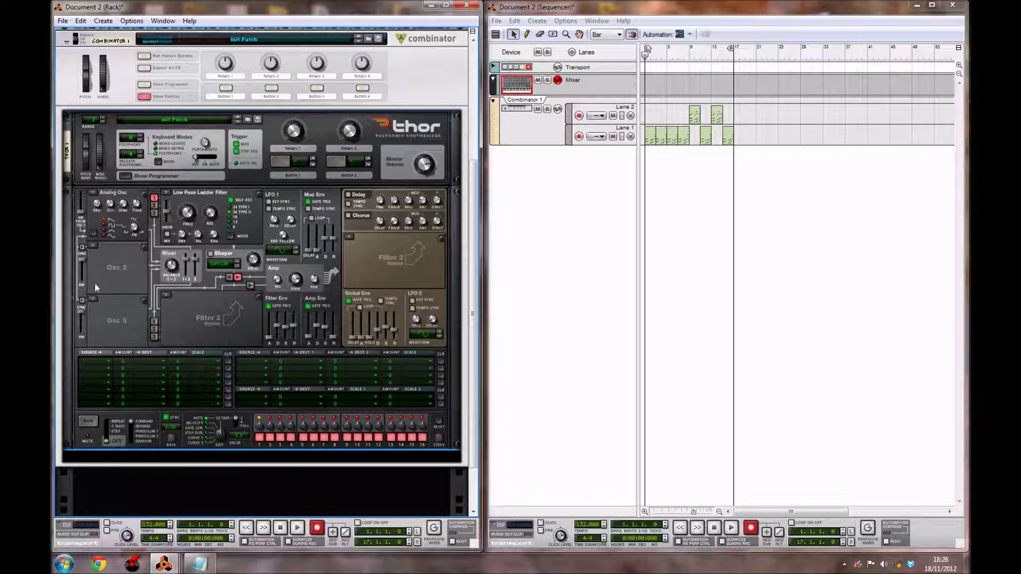
scroll(101, 280, "up", 1)
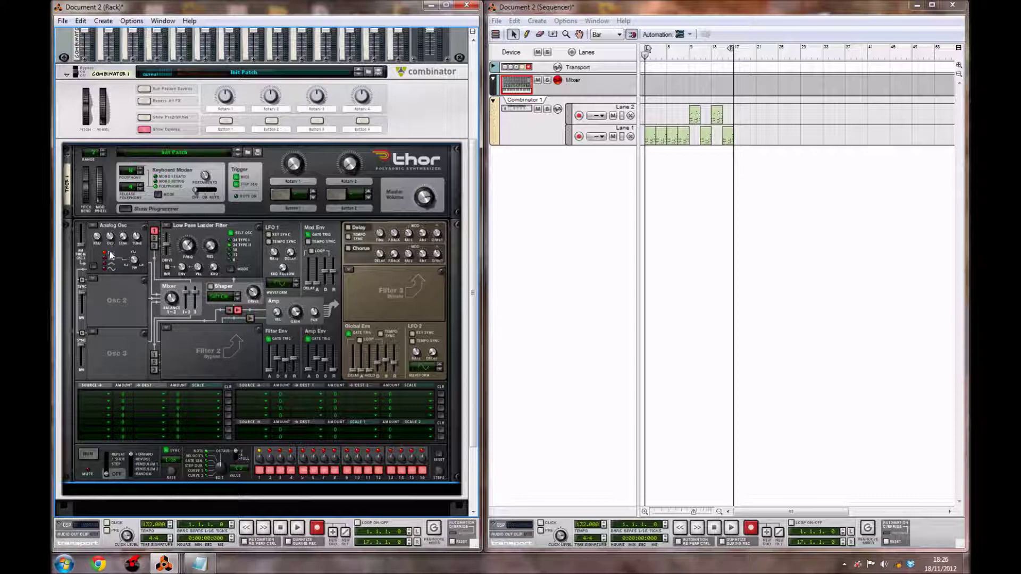
- Make Osc 2 a Phase Modulation oscillator and Osc 3 a Multi Oscillator
left_click(92, 278)
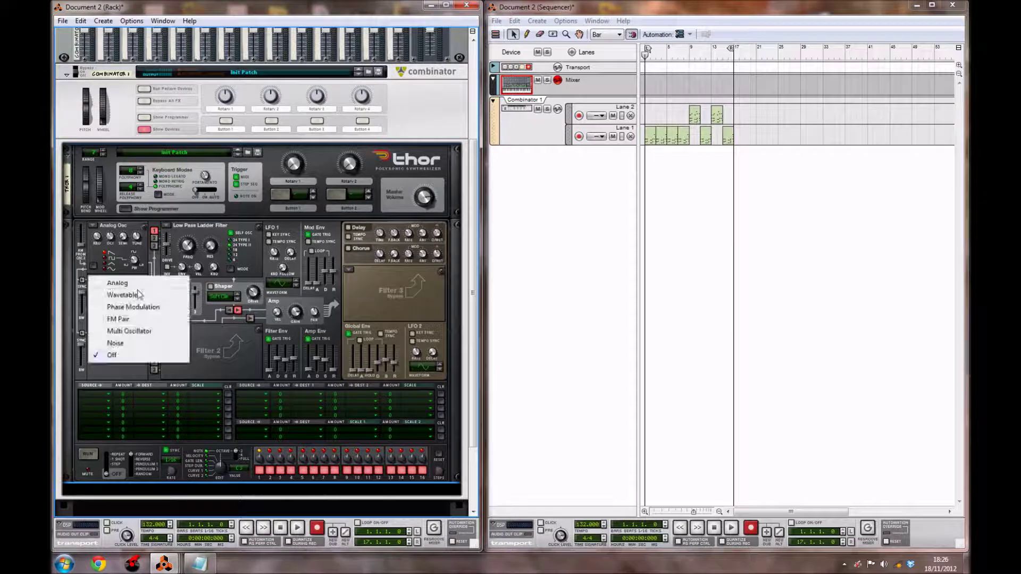
left_click(152, 308)
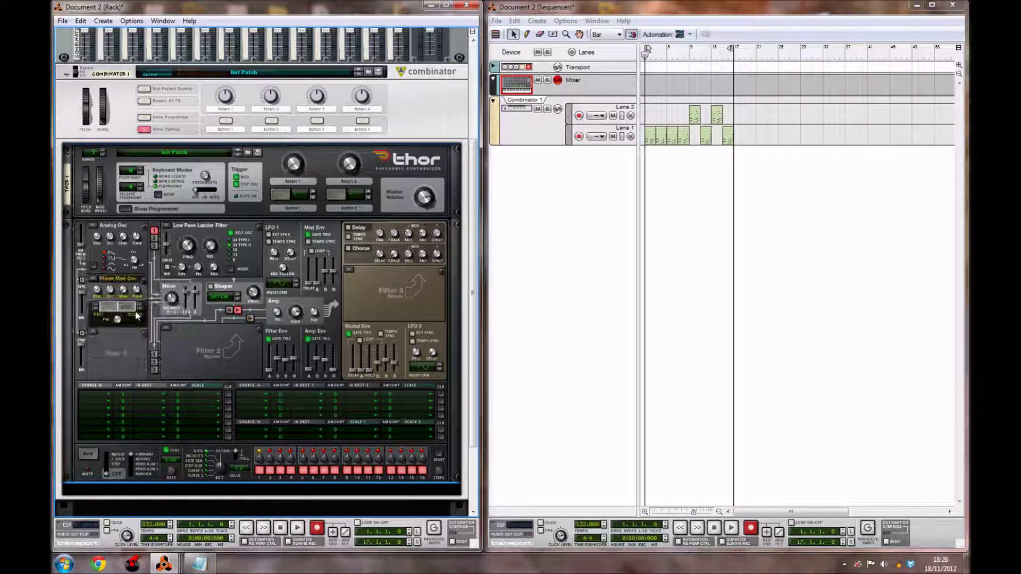
left_click(96, 333)
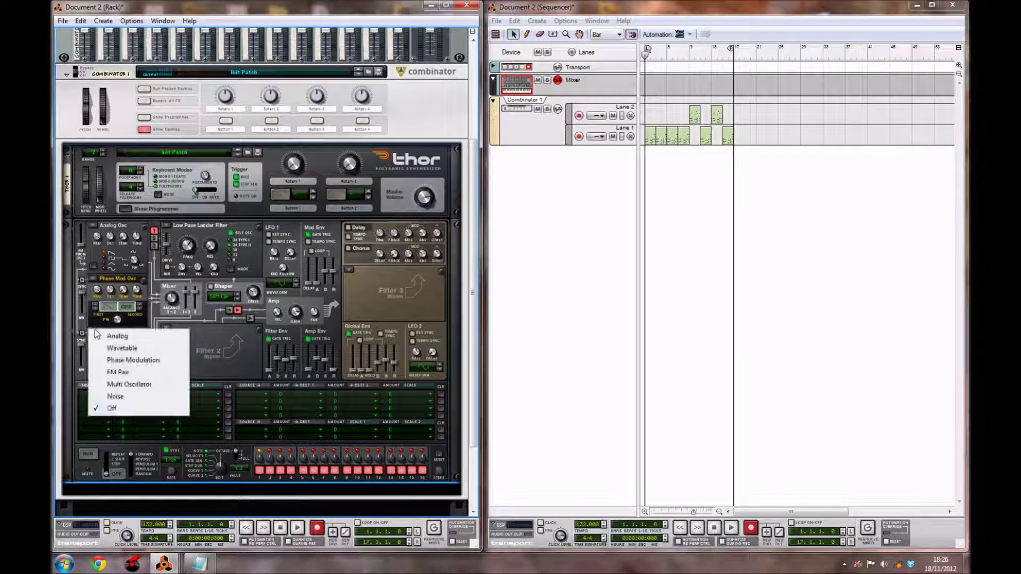
left_click(123, 385)
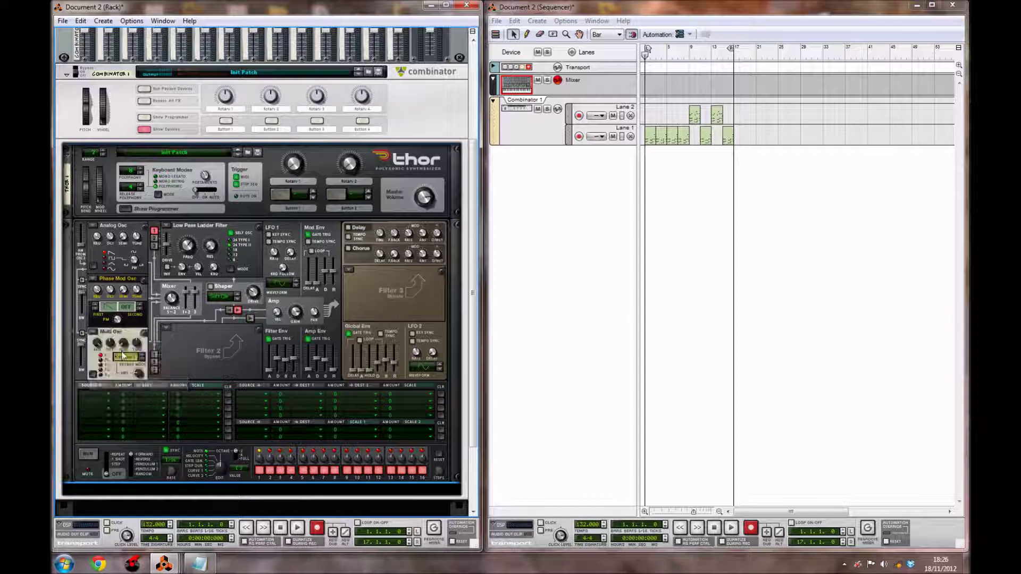
- Change the Phase Mod oscillator's first and second waveforms
left_click(111, 306)
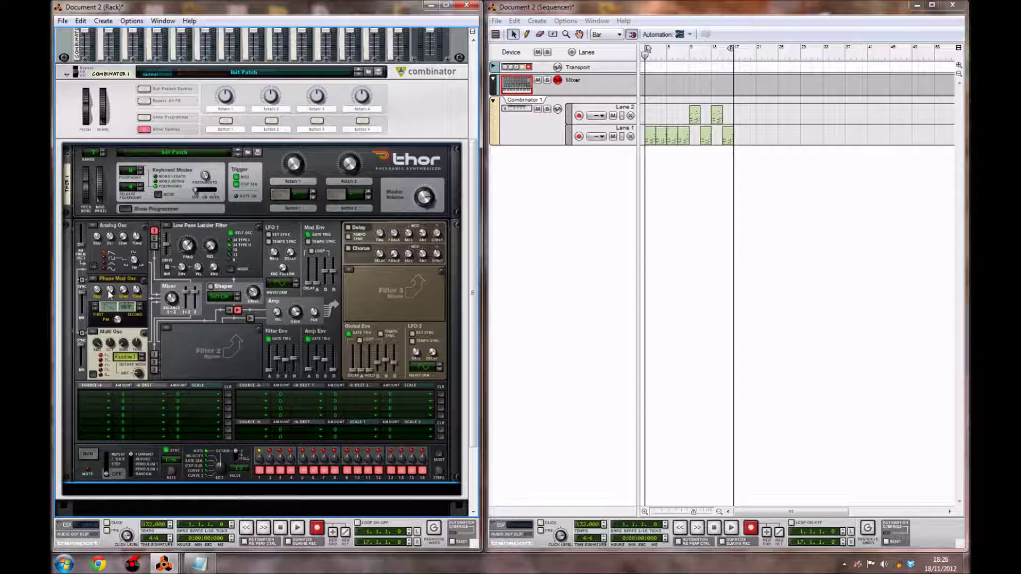
mouse_move(111, 294)
left_click(138, 305)
- Route oscillator 2 into the Low Pass Ladder Filter with filter routing button 2
left_click(154, 238)
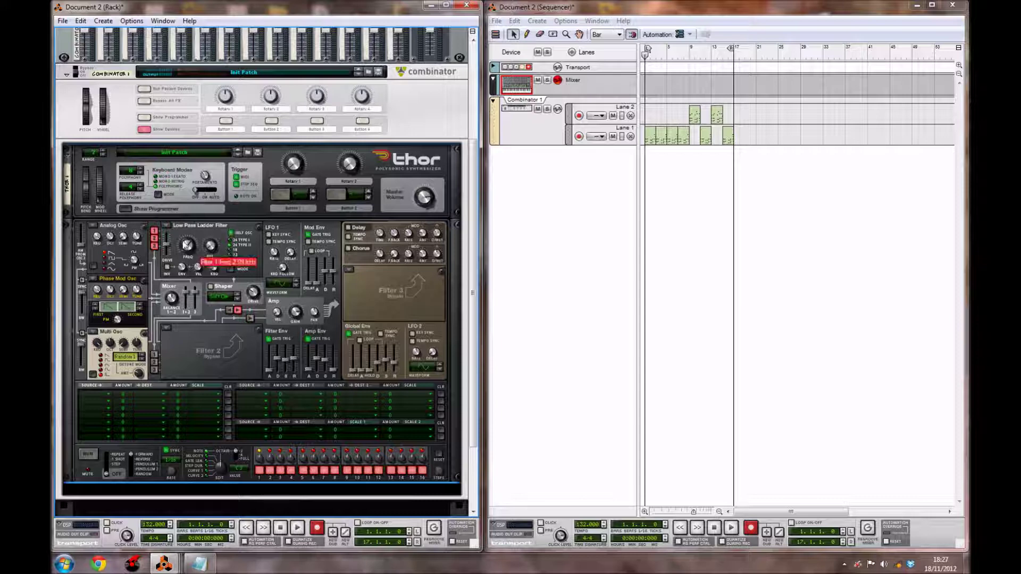
- Turn the ladder filter's FREQ knob up until it reads 2.38 kHz
mouse_move(186, 246)
left_click_drag(176, 254, 172, 257)
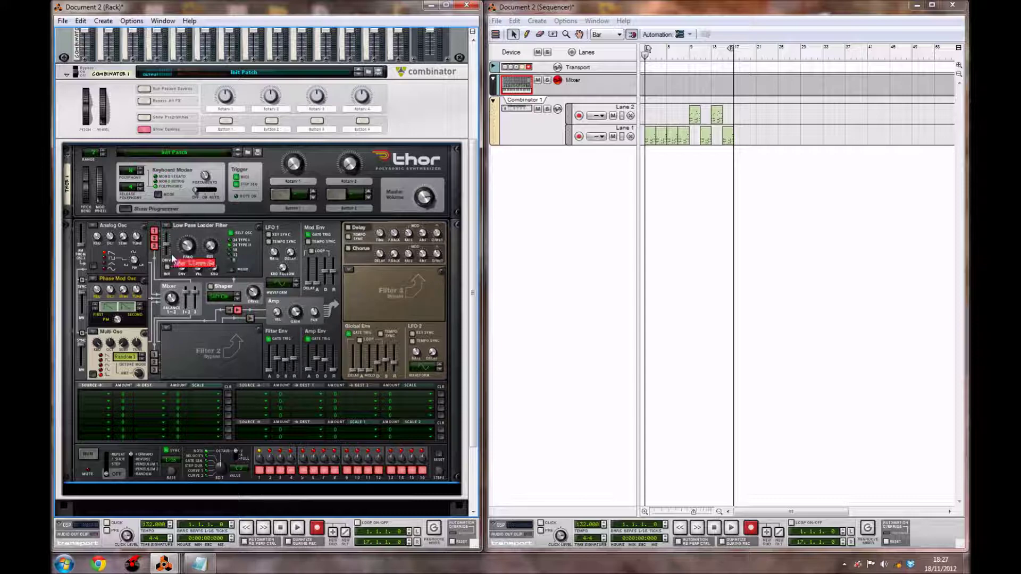
mouse_move(183, 268)
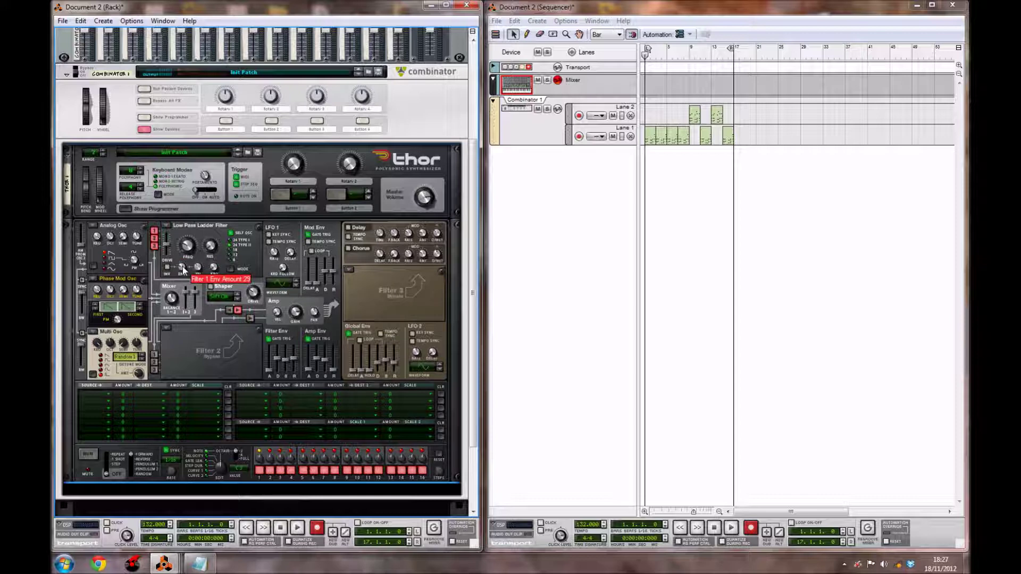
mouse_move(218, 250)
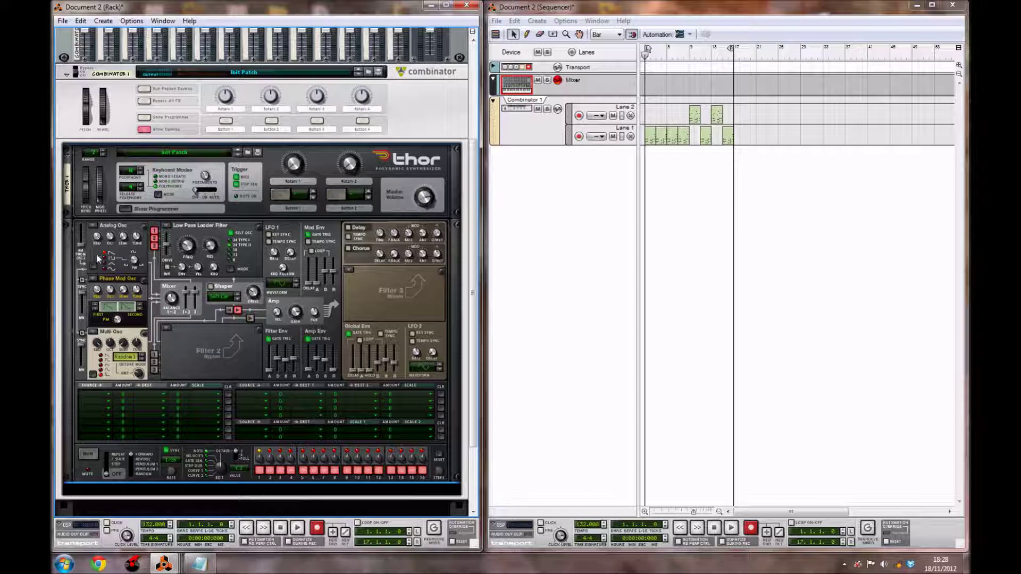
- In Thor's mixer, set the Osc 1/2 balance to 46 and the Osc 3 level to about -10 dB
mouse_move(170, 300)
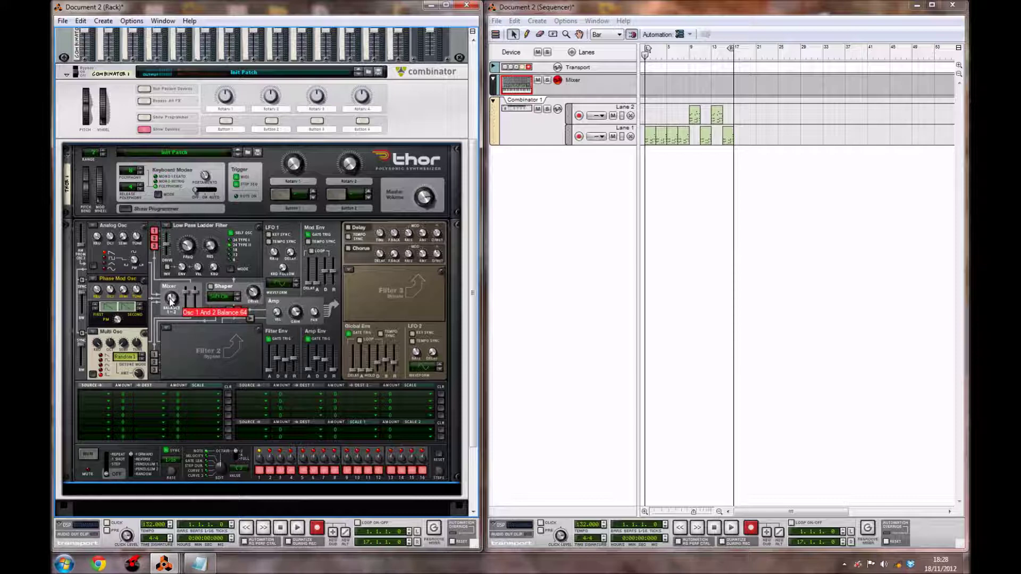
left_click_drag(171, 300, 168, 309)
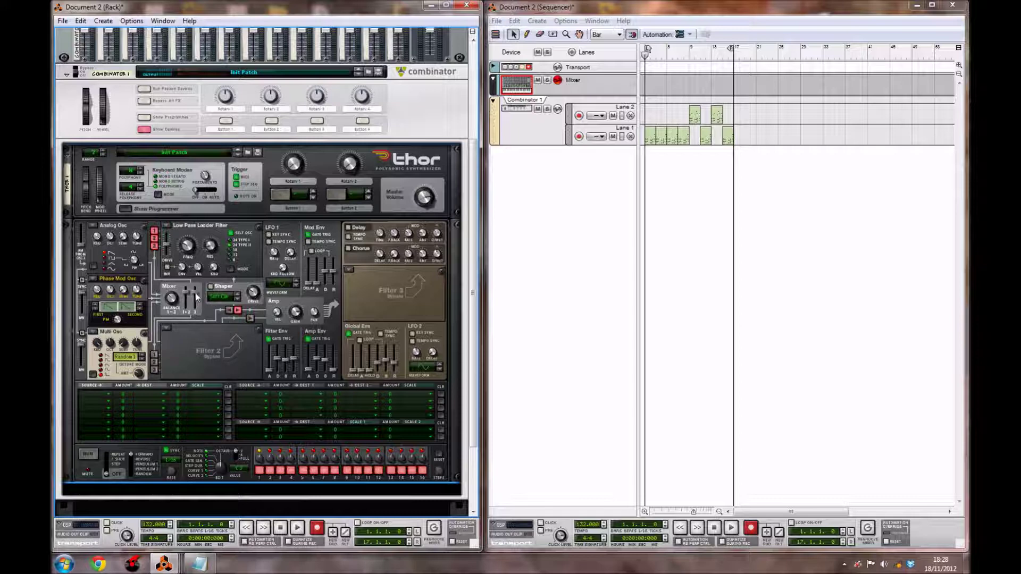
mouse_move(197, 296)
left_click_drag(202, 305, 202, 306)
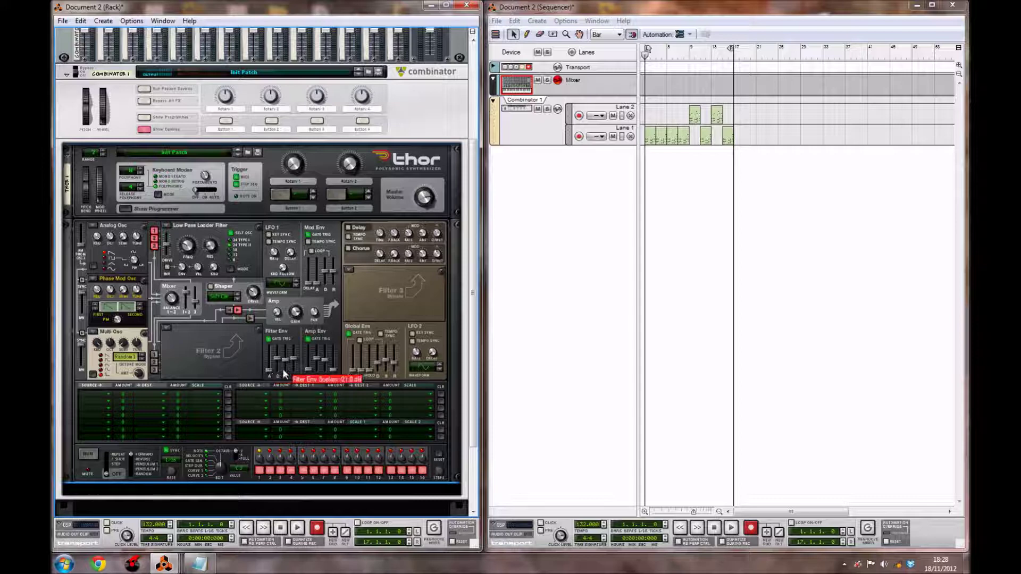
- Set Filter Env decay 884 ms, sustain -25.8 dB, release 8.2 ms; Amp Env sustain -17.9 dB, release 122 ms
left_click_drag(278, 361, 282, 366)
left_click_drag(286, 362, 287, 365)
left_click_drag(293, 359, 293, 376)
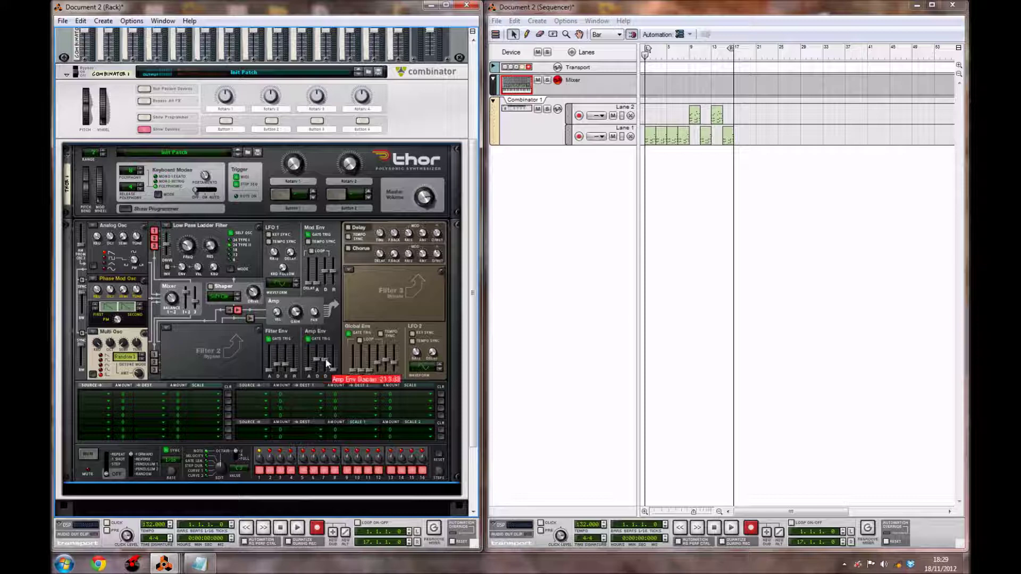
left_click_drag(326, 363, 327, 362)
left_click_drag(335, 370, 335, 366)
- Turn on Thor's chorus with a 5.3 ms delay and a dry/wet mix of 20
left_click(349, 248)
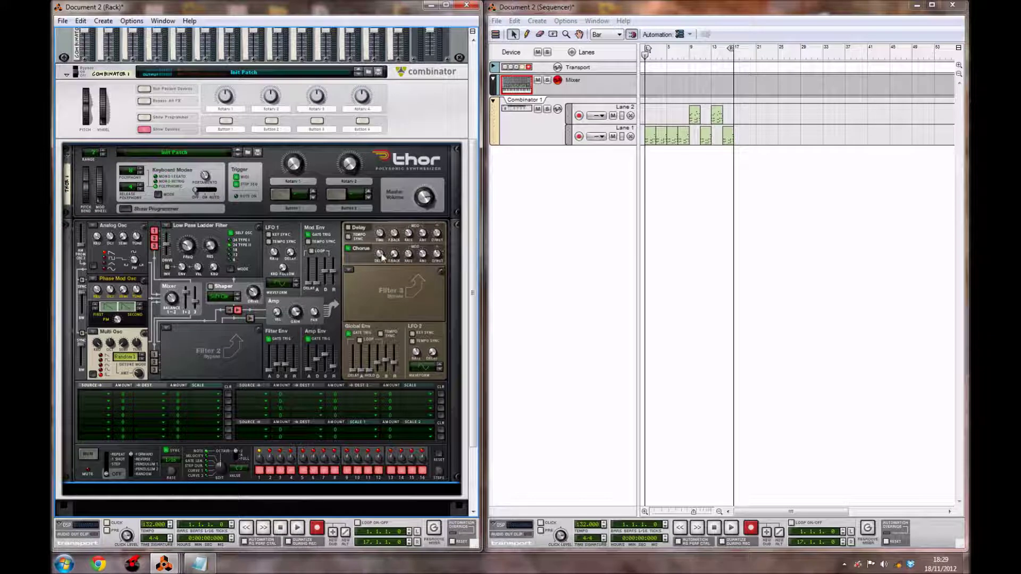
mouse_move(379, 260)
left_click_drag(378, 259, 372, 264)
mouse_move(394, 260)
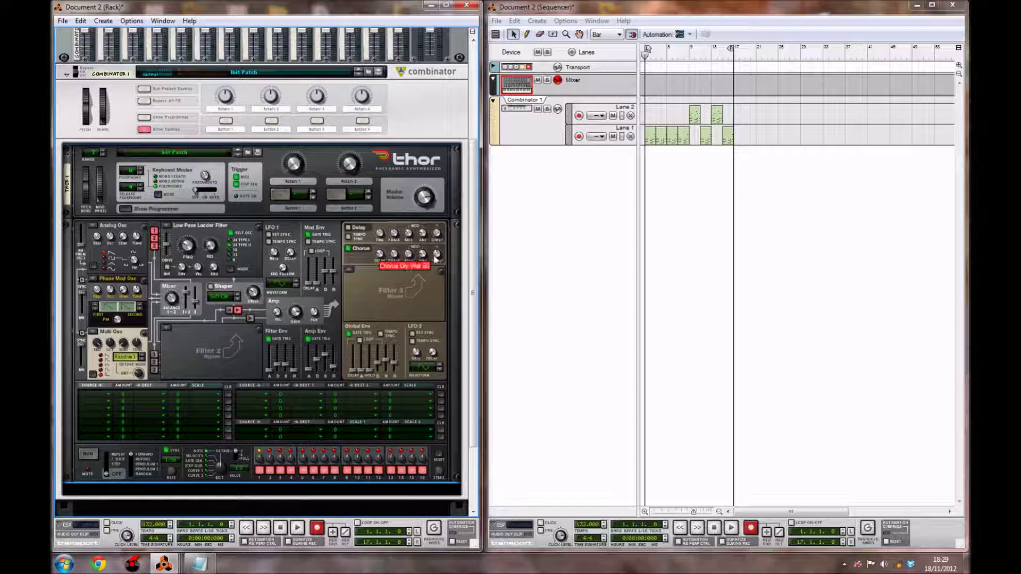
left_click_drag(436, 260, 427, 271)
left_click_drag(427, 271, 426, 272)
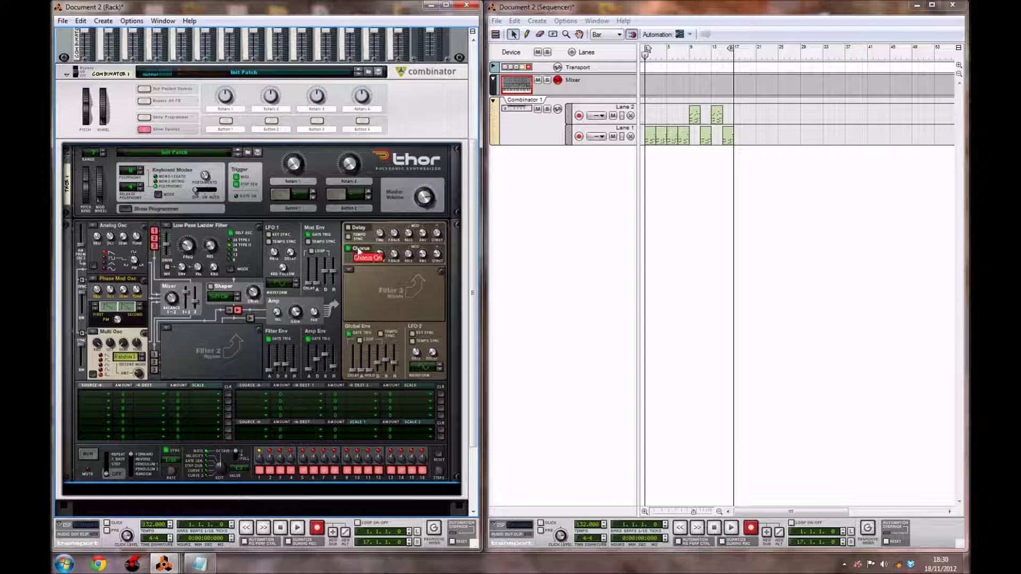
scroll(400, 303, "down", 3)
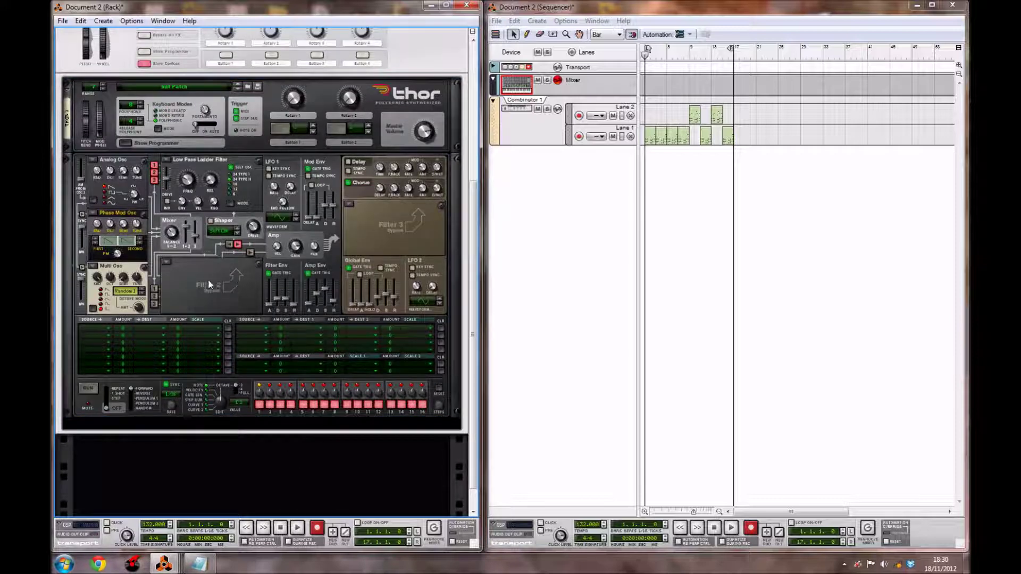
- Start and stop playback with Space to hear the Thor lead, then bring up the rack's Create device list
left_click(638, 65)
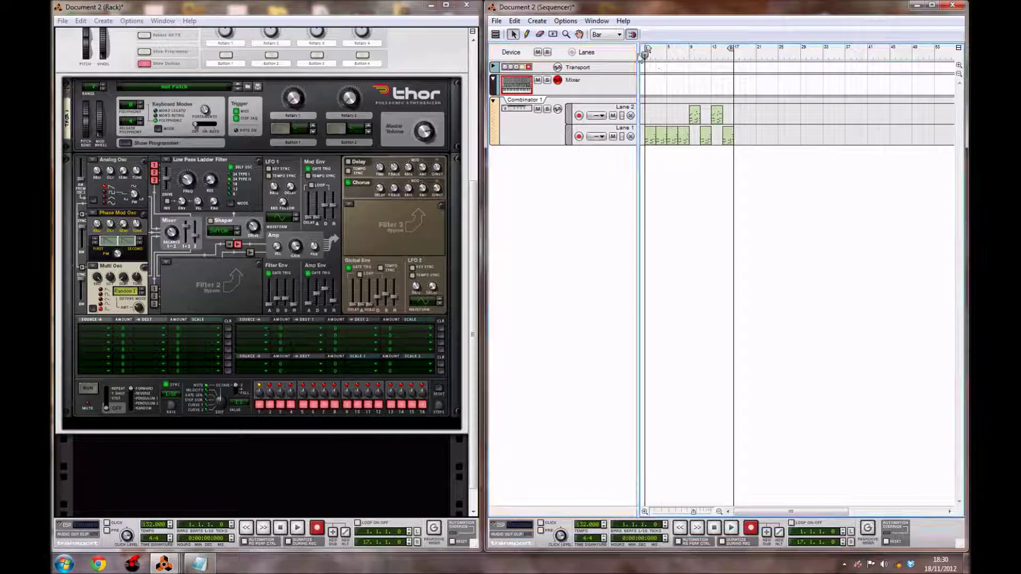
key("space")
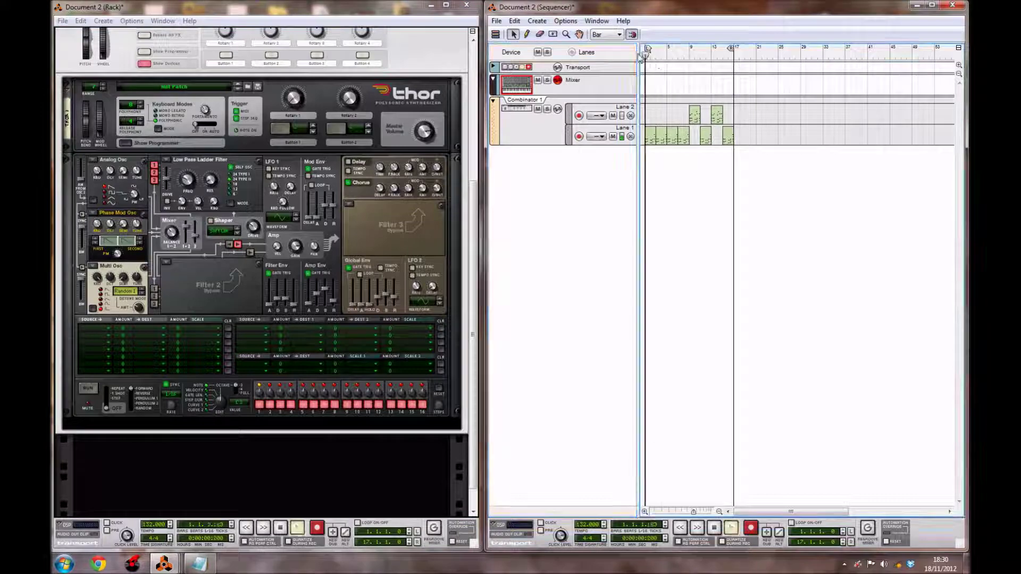
left_click(370, 248)
scroll(367, 252, "up", 3)
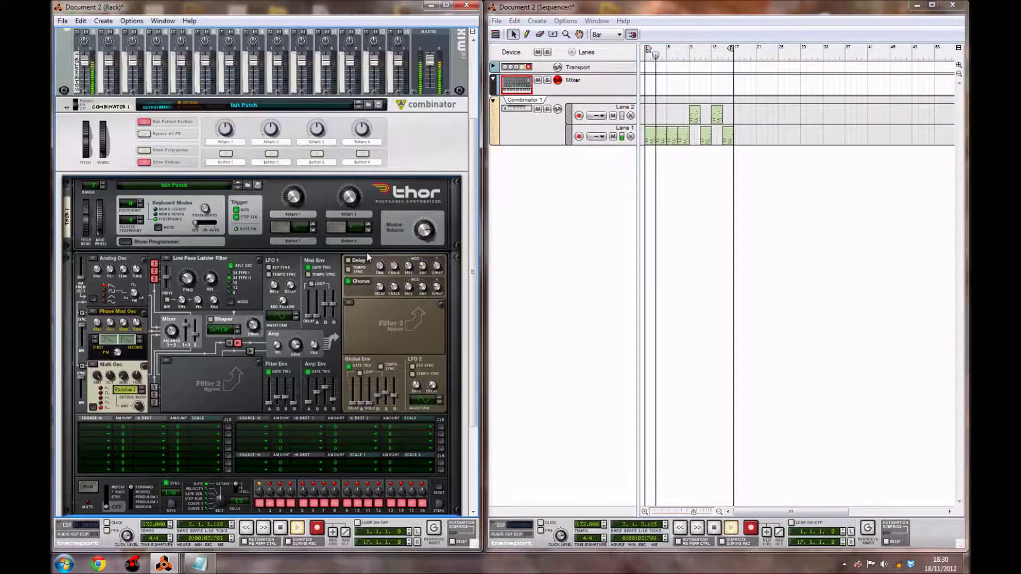
scroll(398, 286, "down", 1)
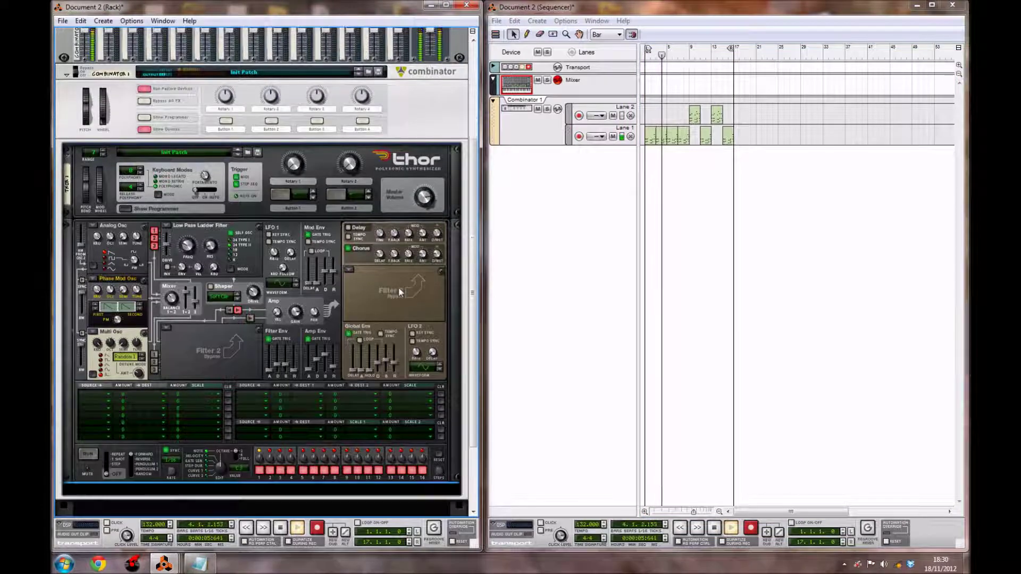
scroll(397, 286, "down", 3)
key("space")
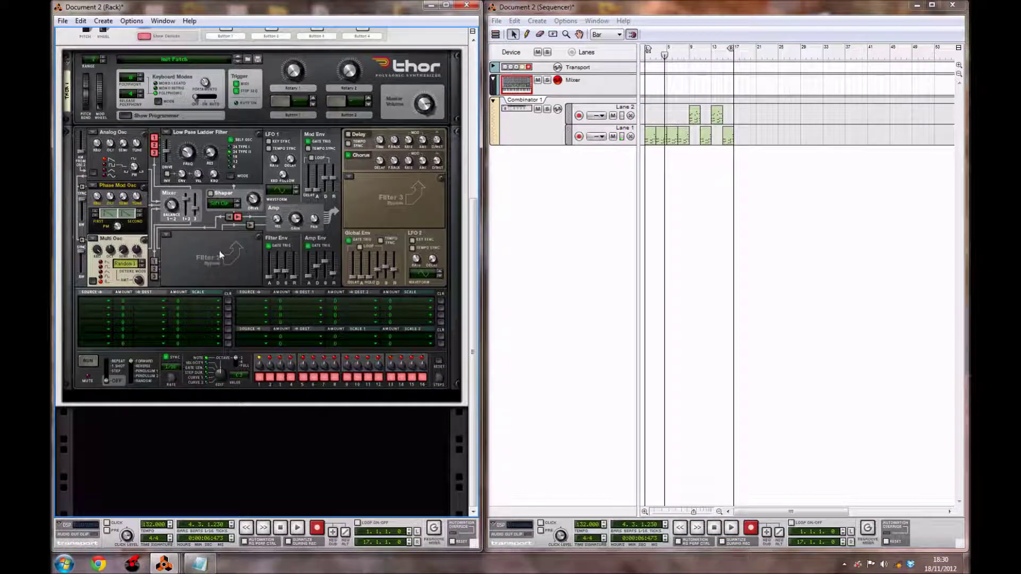
right_click(234, 271)
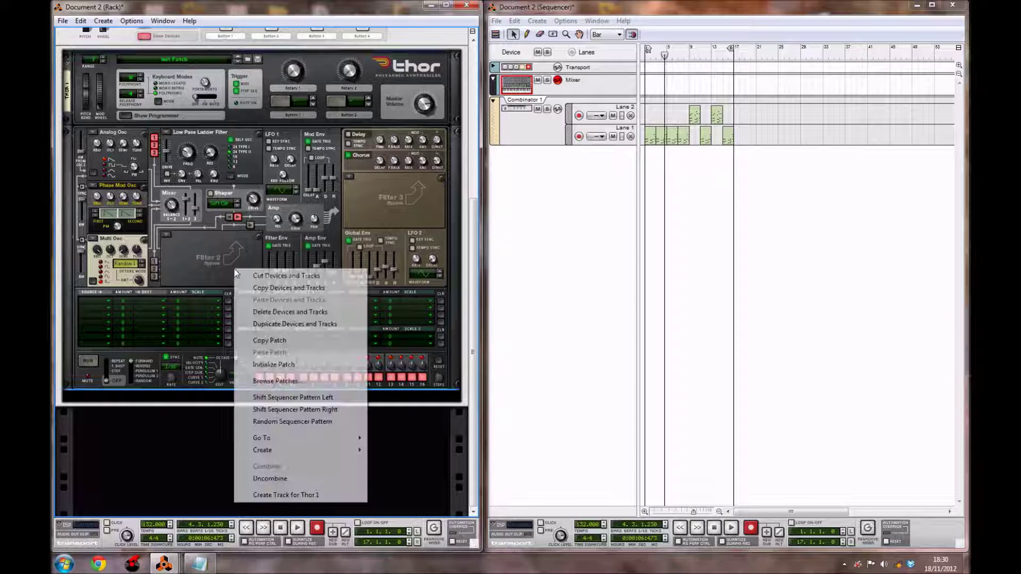
mouse_move(308, 449)
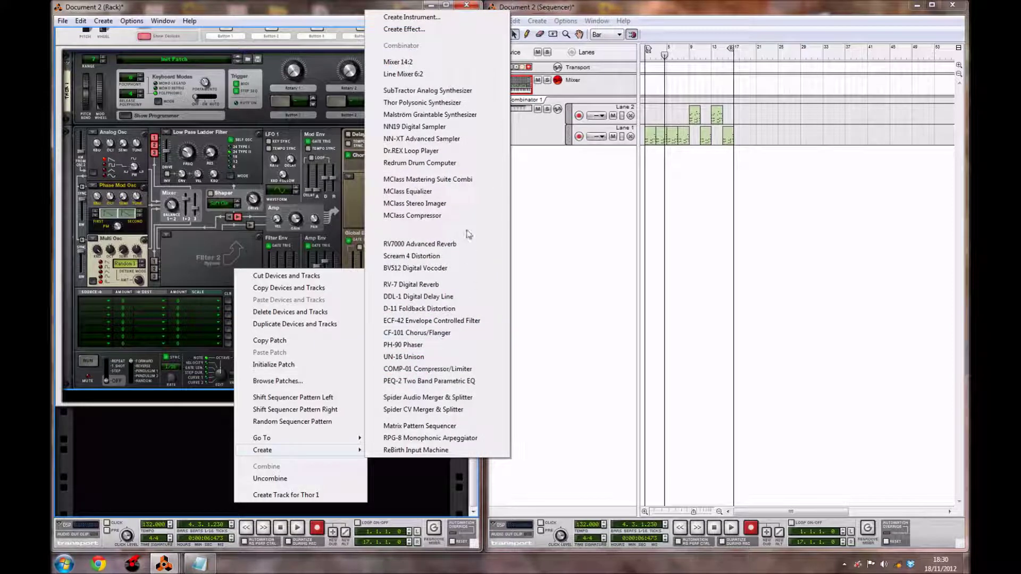
- Create an MClass Maximizer in the rack directly beneath Thor
left_click(263, 235)
right_click(224, 255)
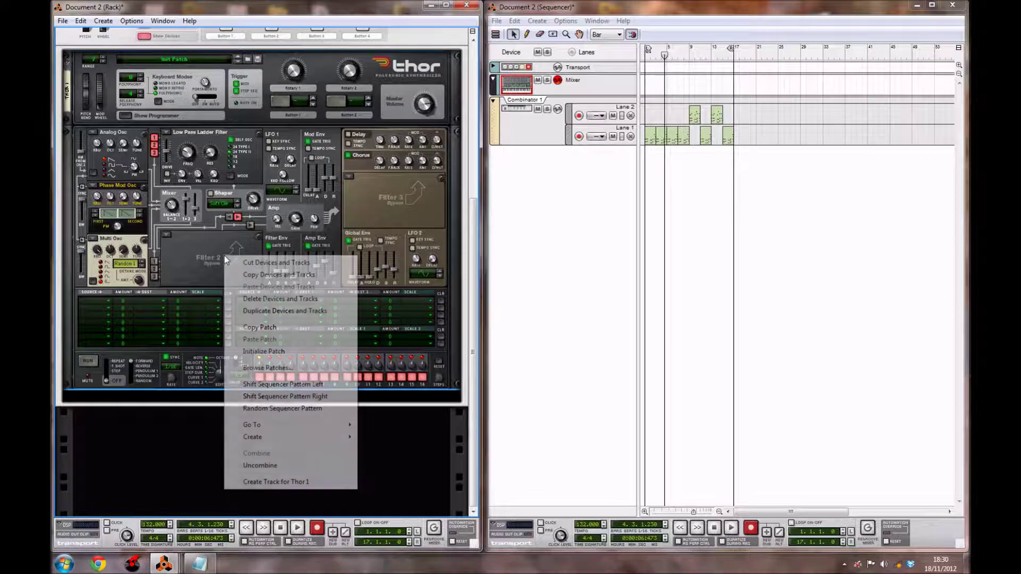
mouse_move(271, 437)
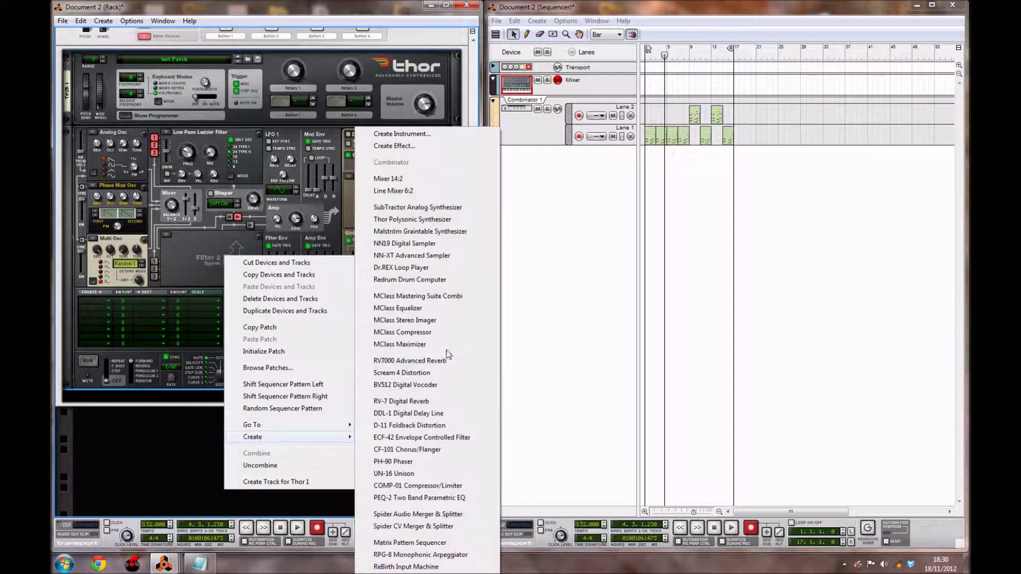
left_click(422, 345)
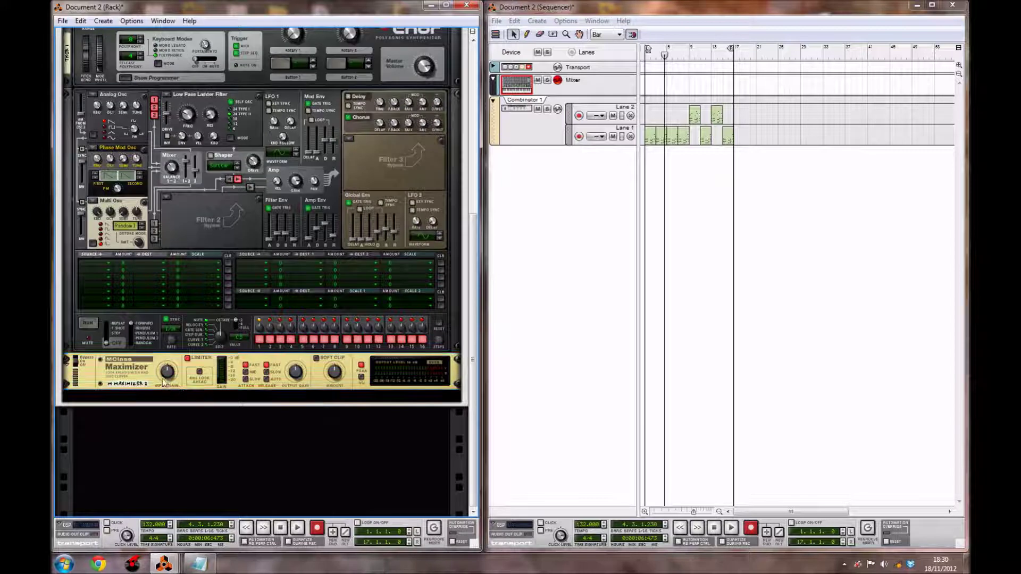
- Switch on the MClass Maximizer's Look Ahead and Soft Clip, leaving output gain at 0.0 dB
mouse_move(161, 379)
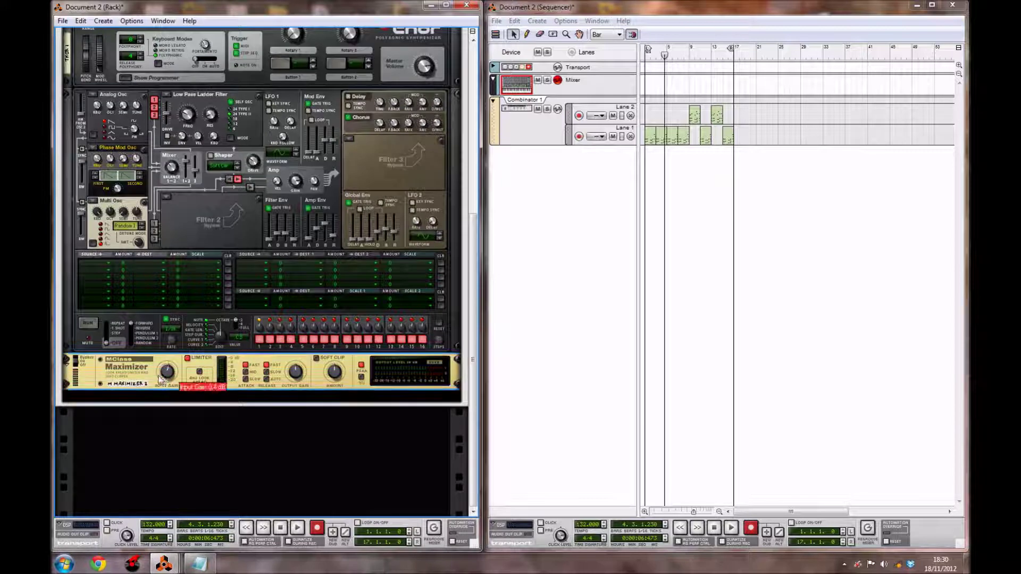
left_click(199, 372)
mouse_move(295, 382)
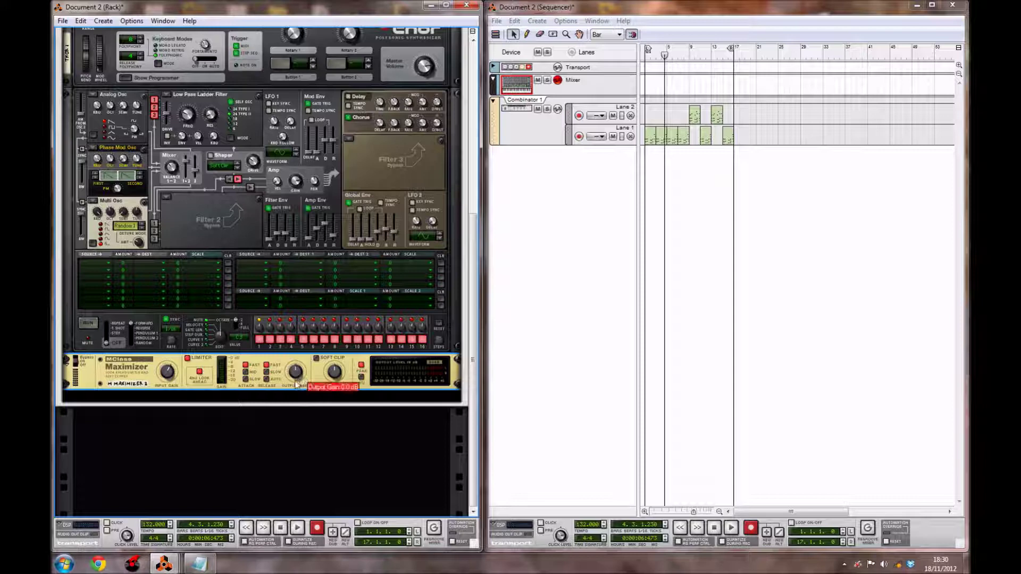
left_click(317, 364)
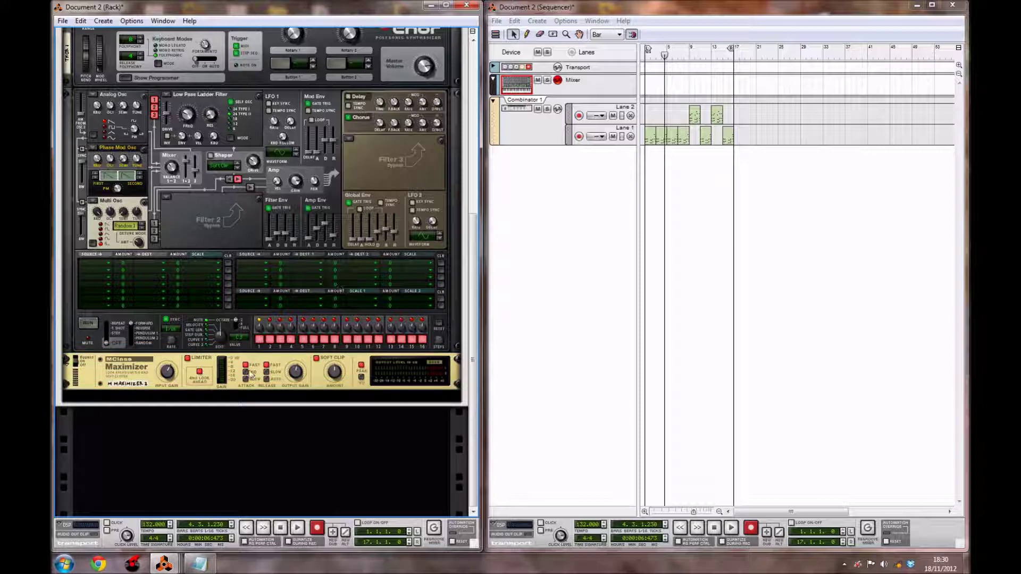
scroll(233, 267, "up", 1)
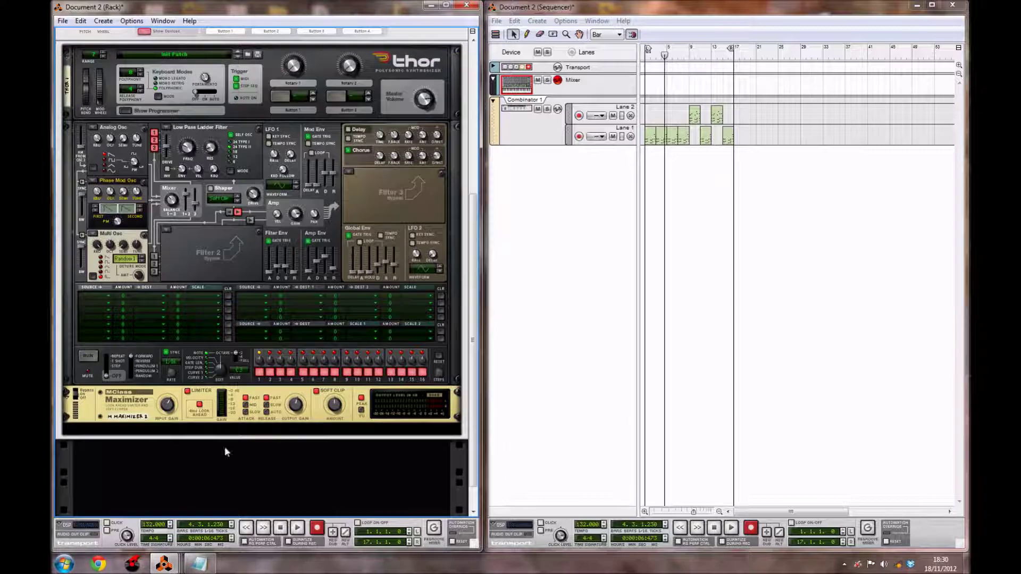
scroll(307, 421, "down", 1)
- Insert an MClass Equalizer into the rack directly beneath the Maximizer
right_click(278, 387)
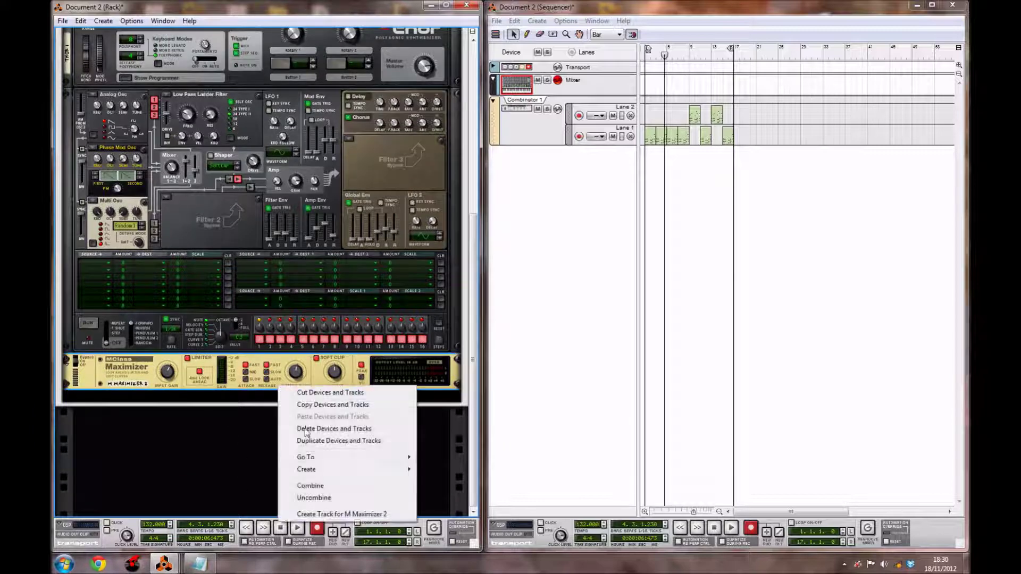
mouse_move(317, 472)
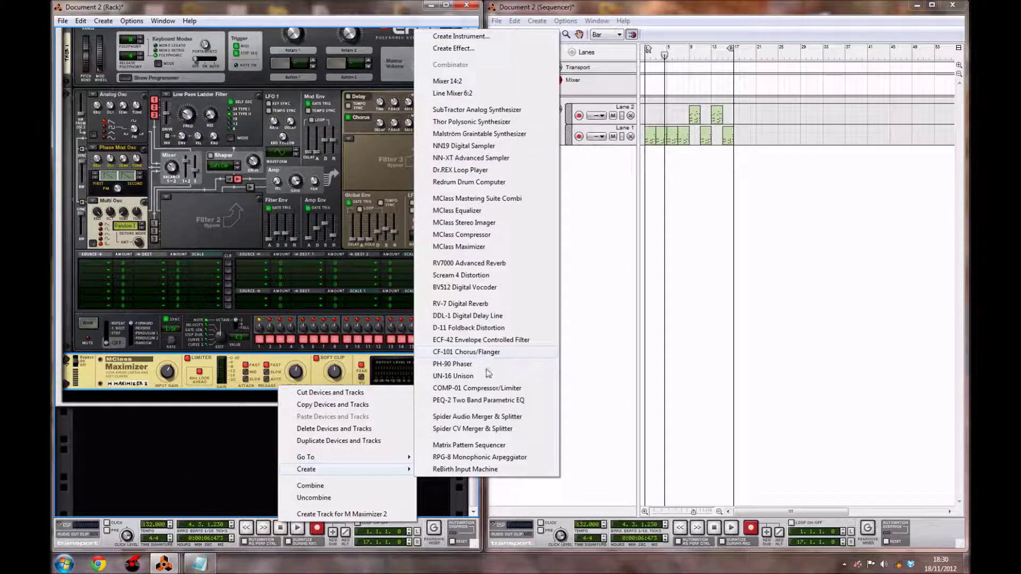
left_click(449, 211)
scroll(426, 226, "down", 2)
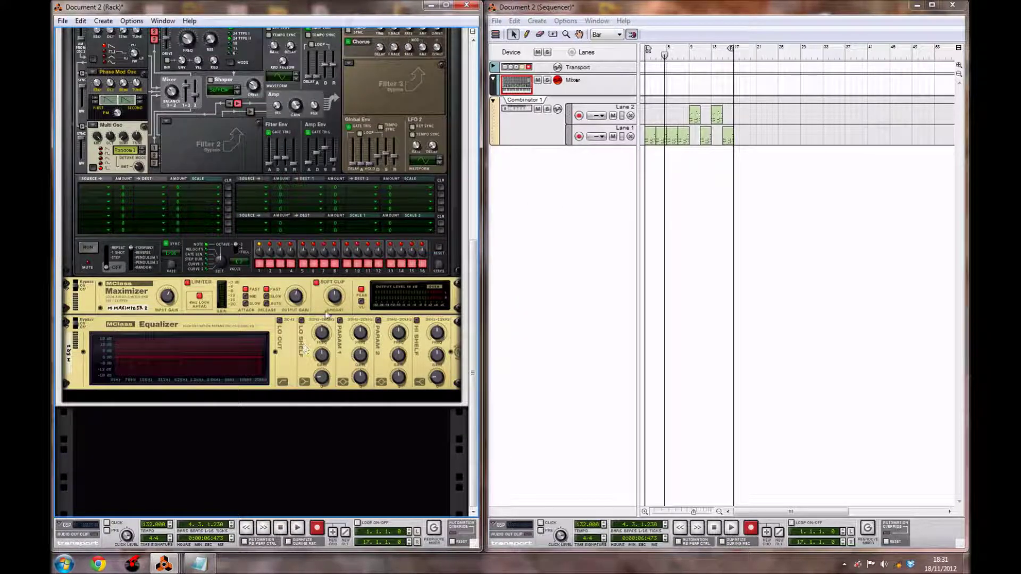
- Enable the low shelf and both parametric bands, setting low shelf gain 3.8 dB, Q 0.72
left_click(281, 327)
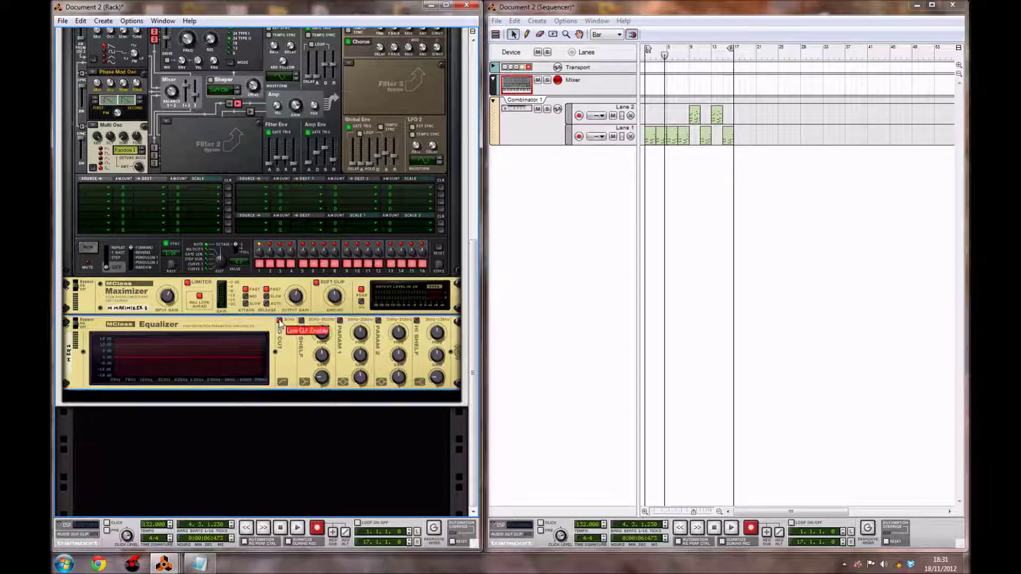
left_click(301, 320)
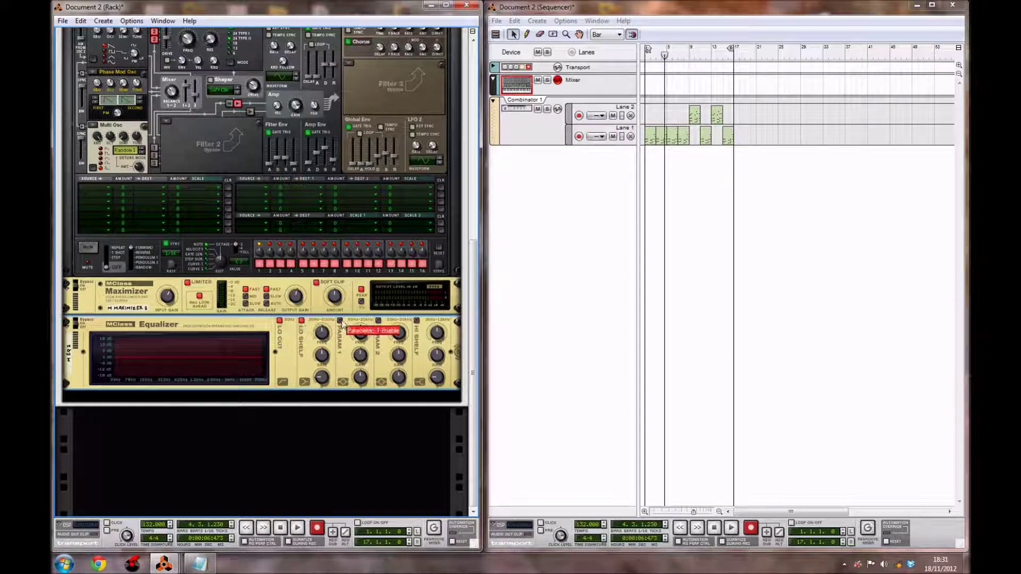
left_click(340, 320)
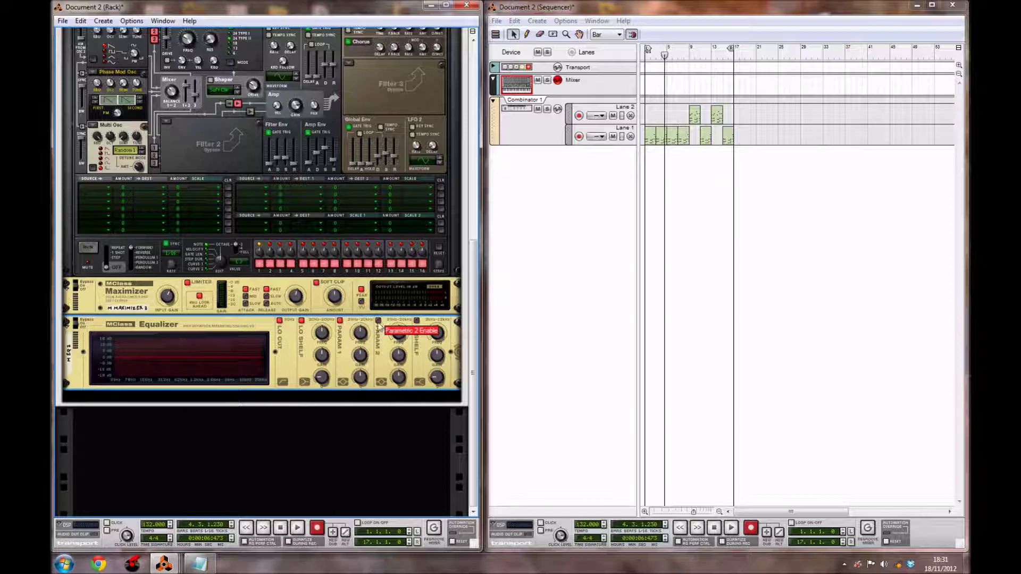
left_click(378, 321)
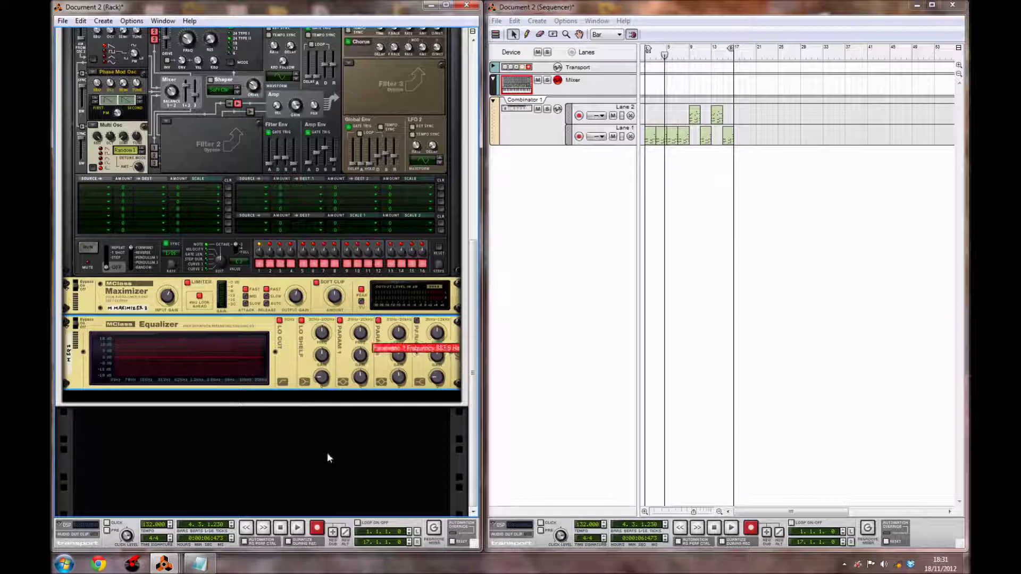
left_click(328, 452)
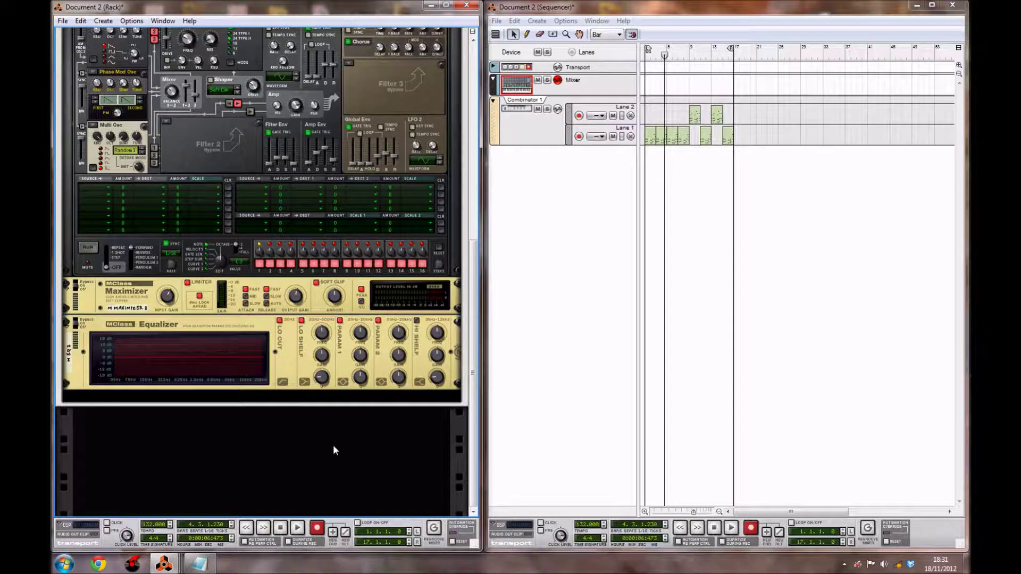
left_click(317, 362)
left_click_drag(316, 362, 314, 360)
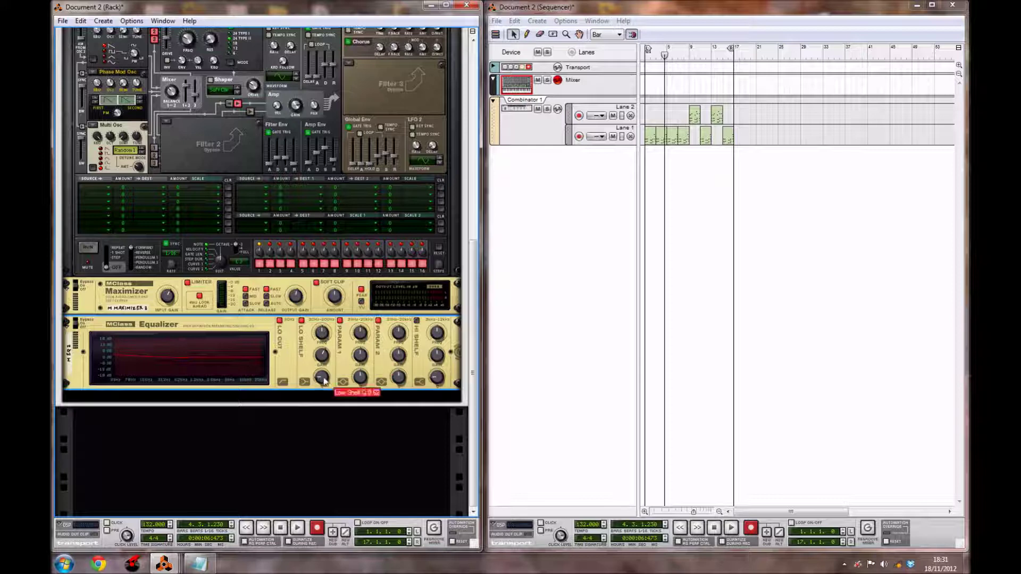
left_click_drag(325, 377, 325, 378)
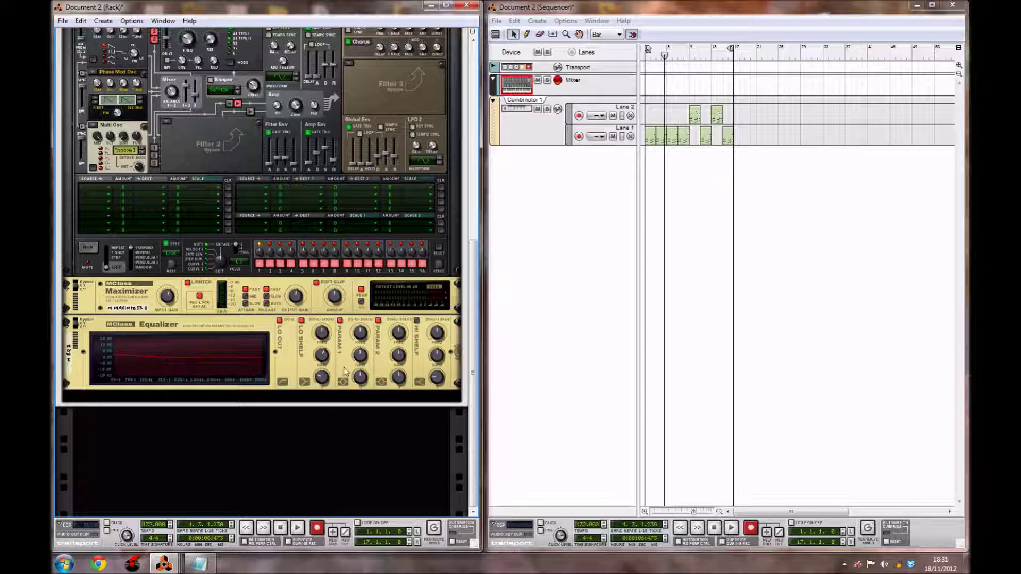
- Lower the first parametric band to about 235 Hz with Q about 5.1
left_click(359, 334)
left_click_drag(359, 333, 346, 342)
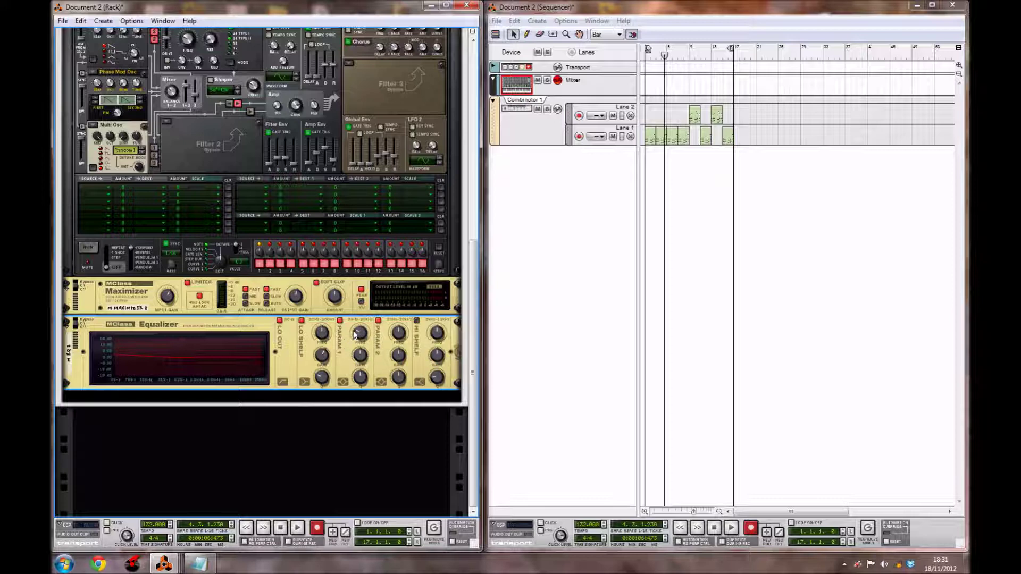
mouse_move(356, 360)
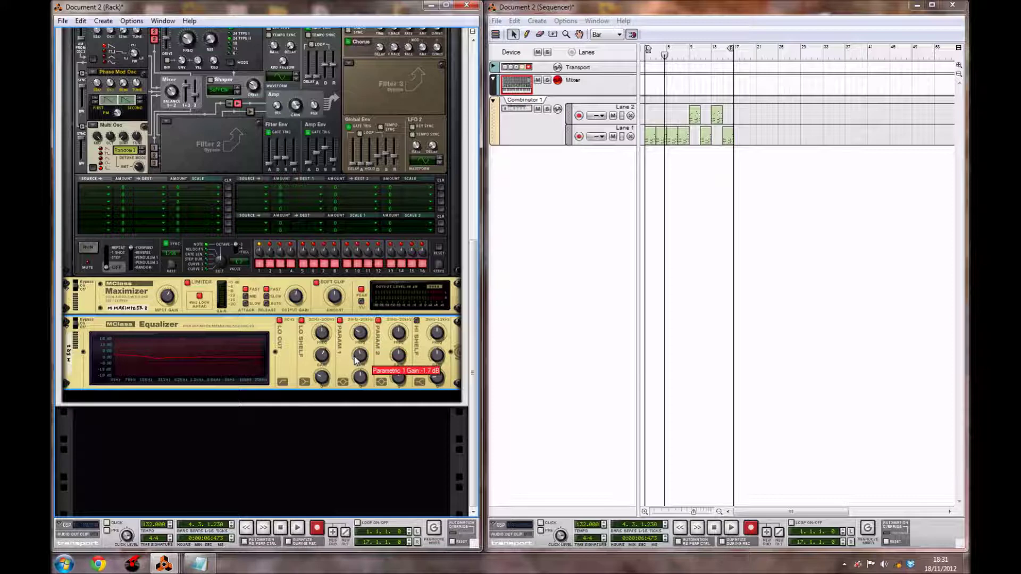
mouse_move(356, 382)
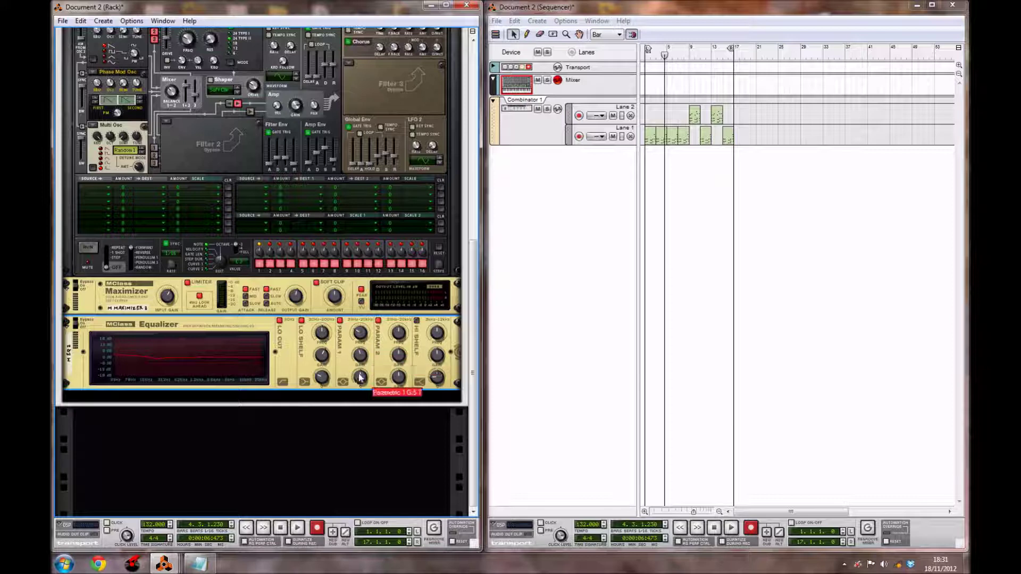
left_click_drag(355, 381, 346, 396)
left_click(368, 425)
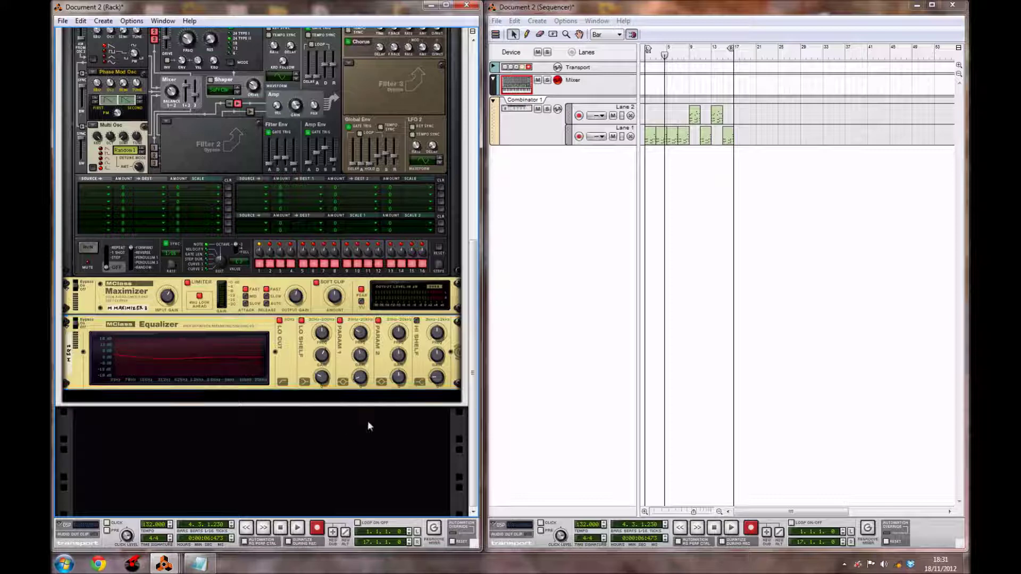
- Set the second parametric band to about 11.49 kHz, 0.9 dB gain, Q 3.5
left_click(398, 340)
left_click_drag(397, 340, 391, 321)
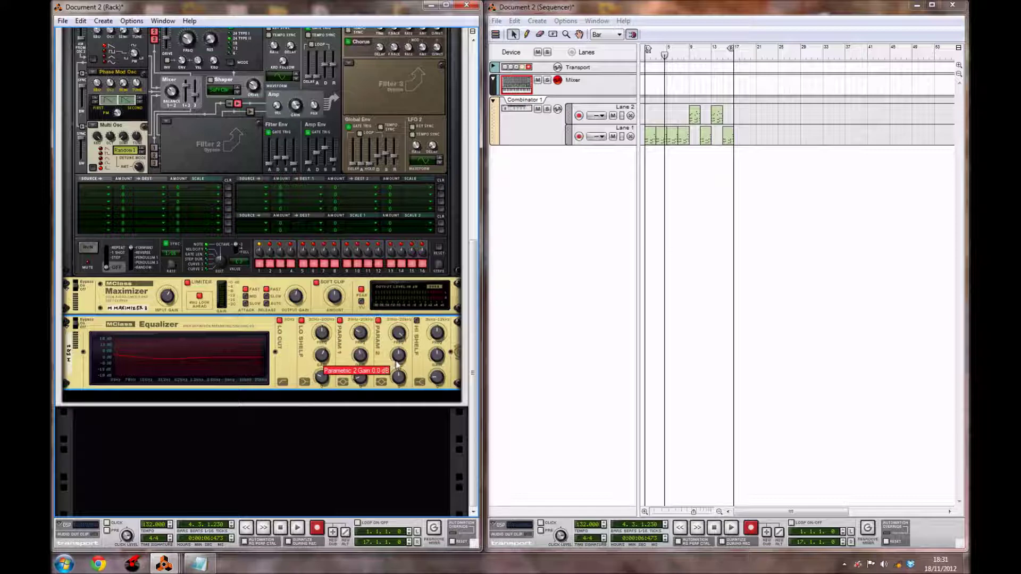
left_click_drag(390, 362, 387, 357)
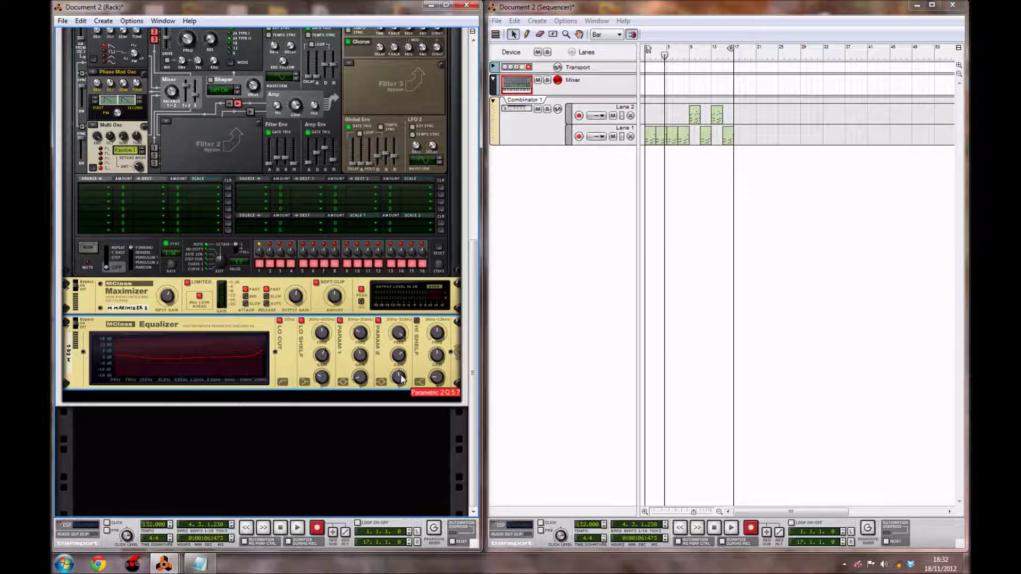
left_click_drag(401, 378, 401, 380)
left_click(357, 439)
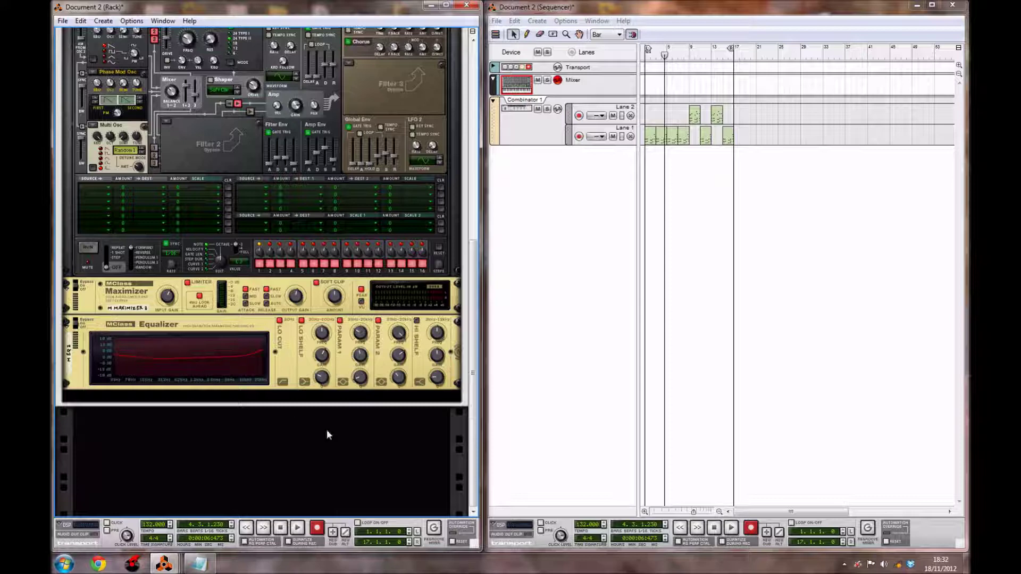
- Add an RV-7 Digital Reverb beneath the Equalizer
right_click(294, 382)
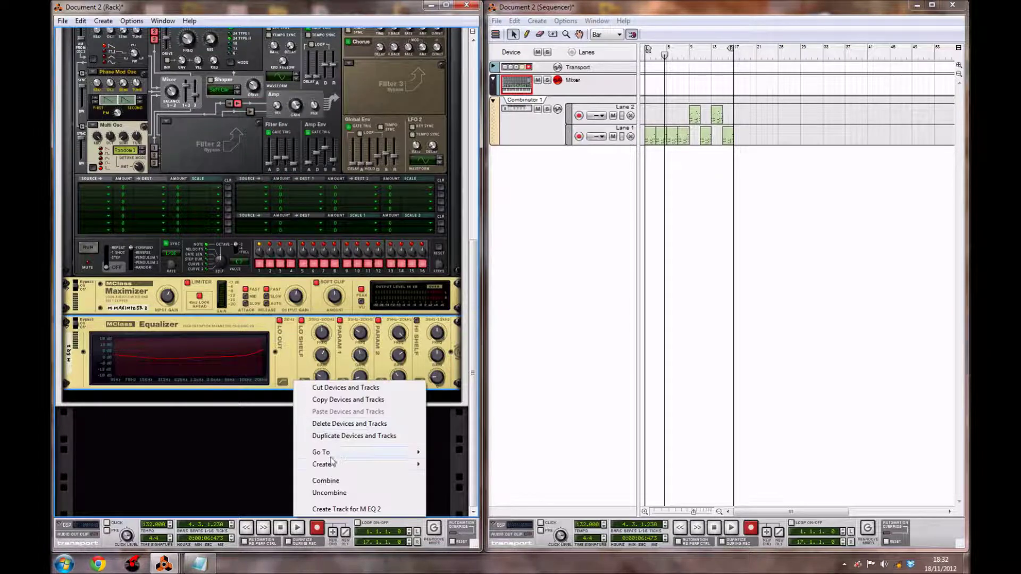
mouse_move(325, 464)
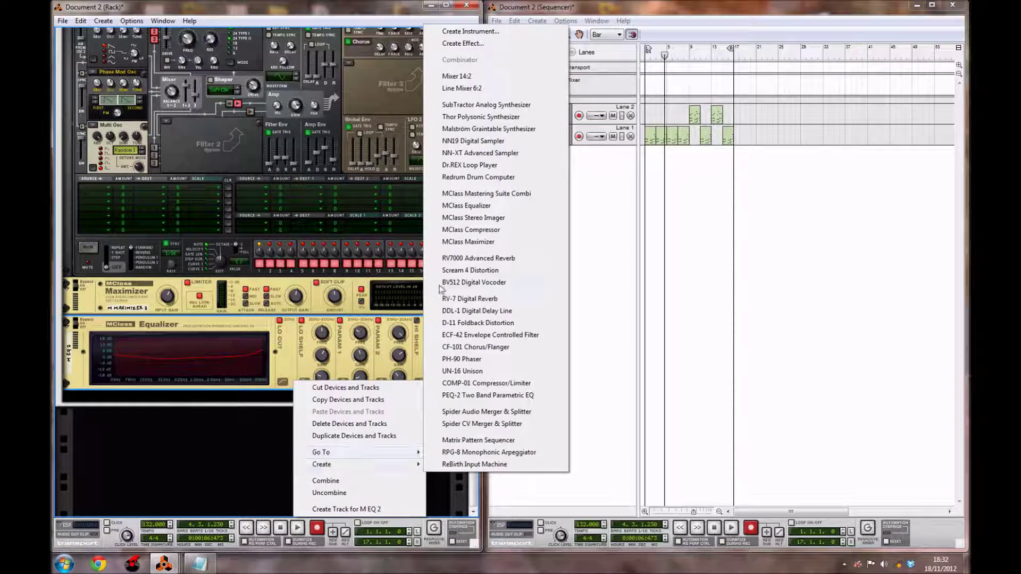
left_click(495, 301)
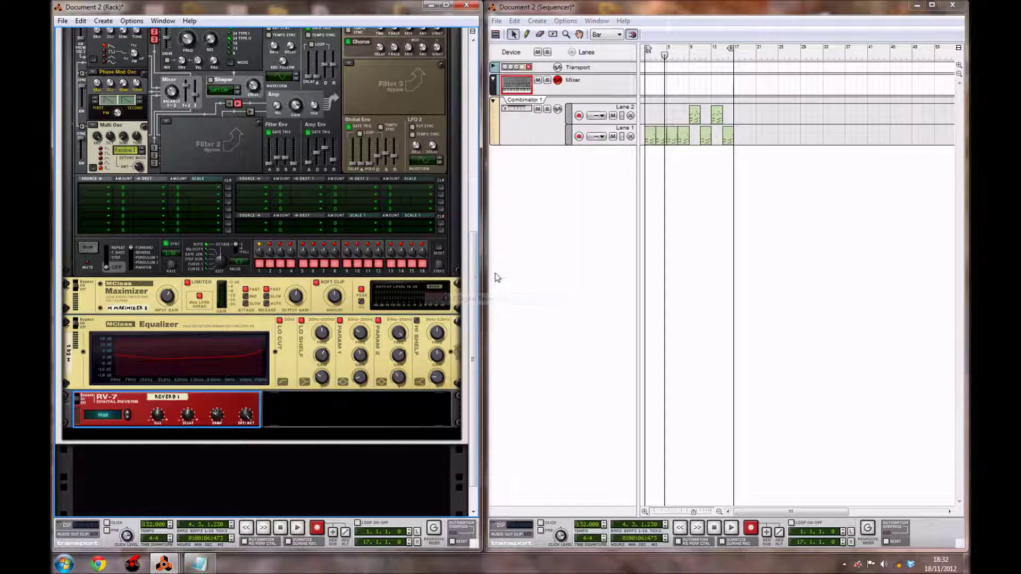
- Set the RV-7 to the Large Hall algorithm with decay 16 and dry/wet about 38
scroll(349, 440, "down", 1)
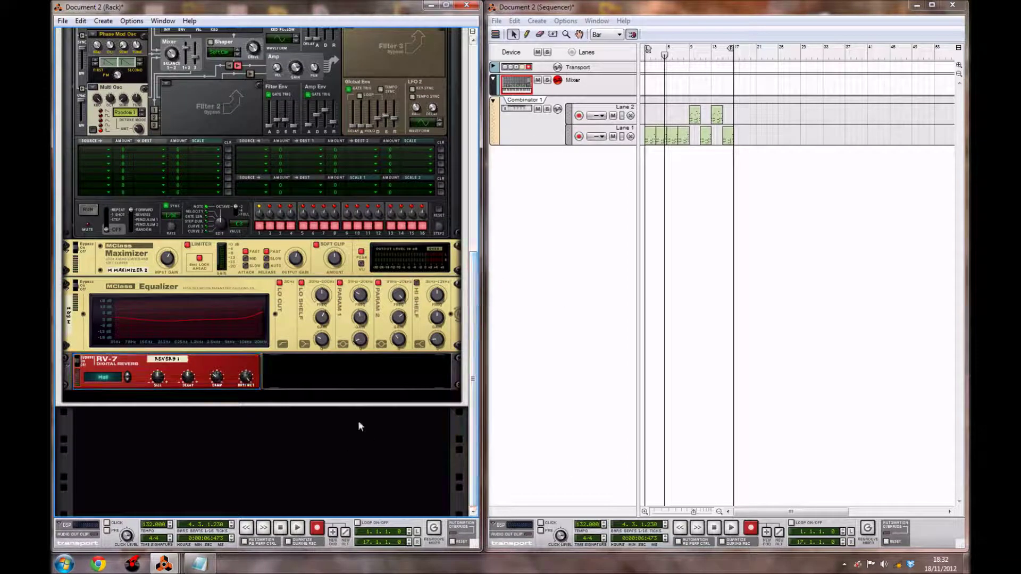
left_click(129, 375)
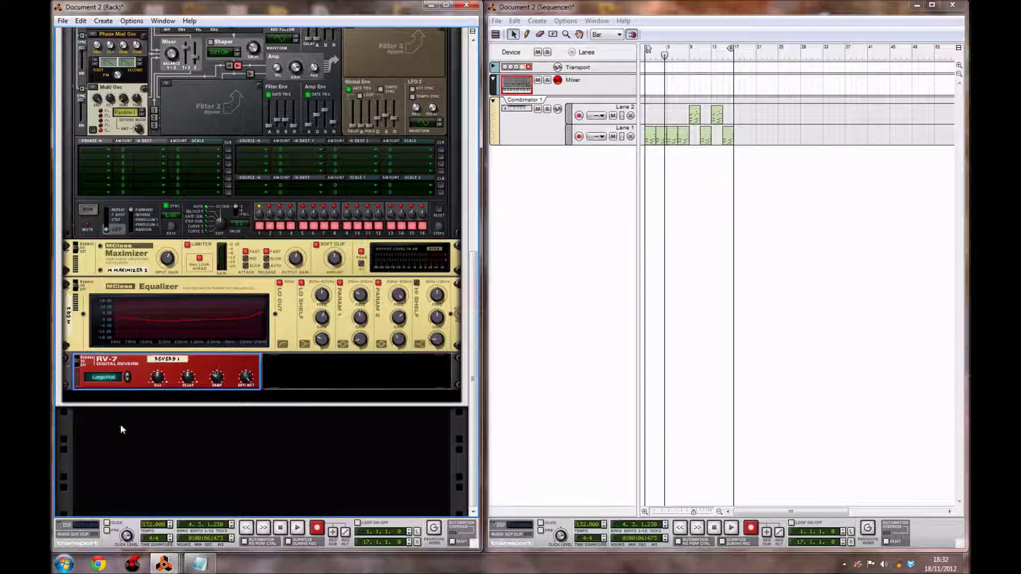
left_click(165, 413)
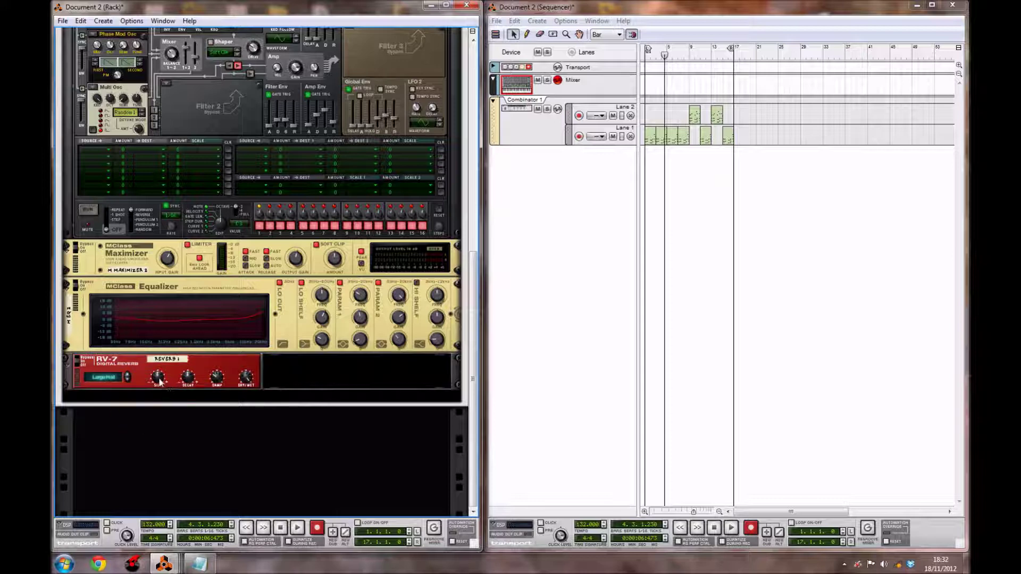
left_click_drag(186, 386, 175, 383)
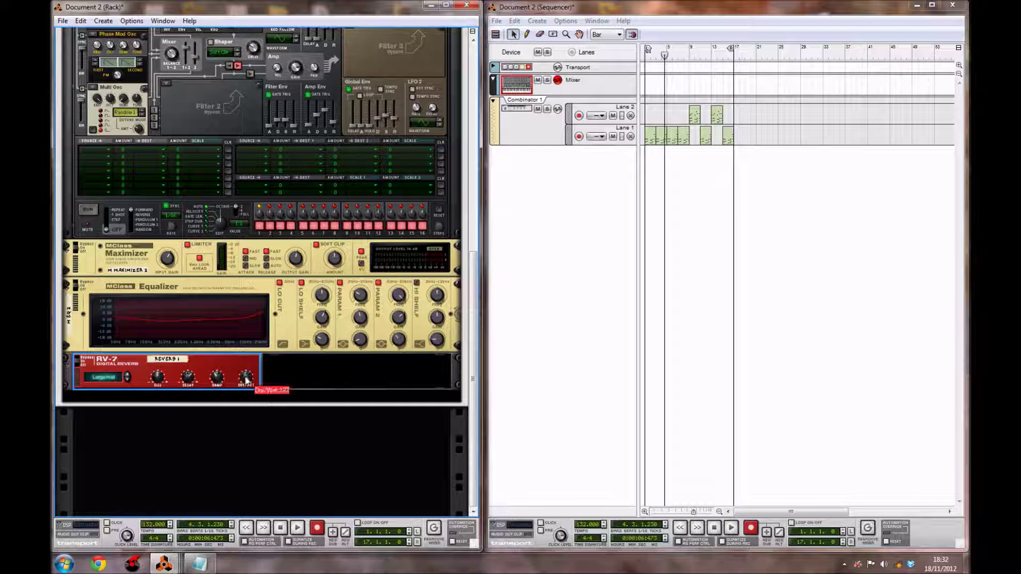
left_click_drag(246, 379, 221, 407)
left_click(222, 420)
right_click(232, 386)
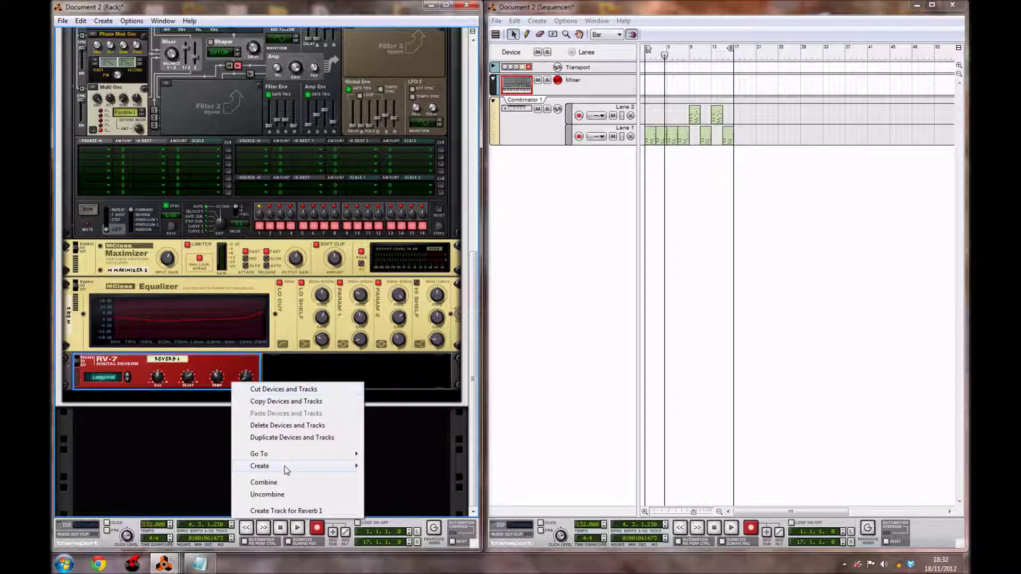
- Create an RV7000 Advanced Reverb beneath the RV-7
mouse_move(316, 466)
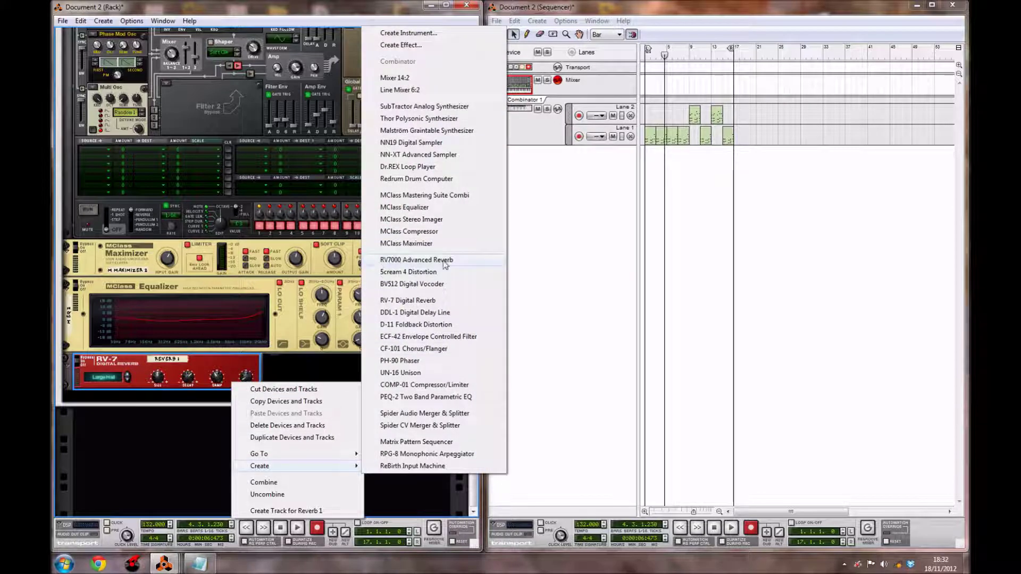
left_click(411, 265)
left_click(354, 436)
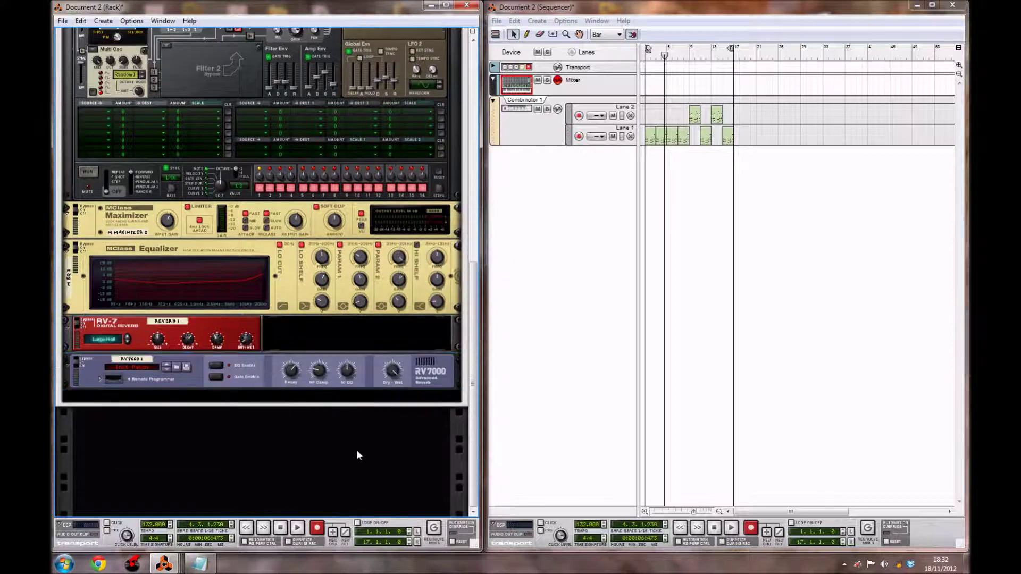
- Turn the RV7000's Dry/Wet knob down from 127 to 24
left_click(297, 370)
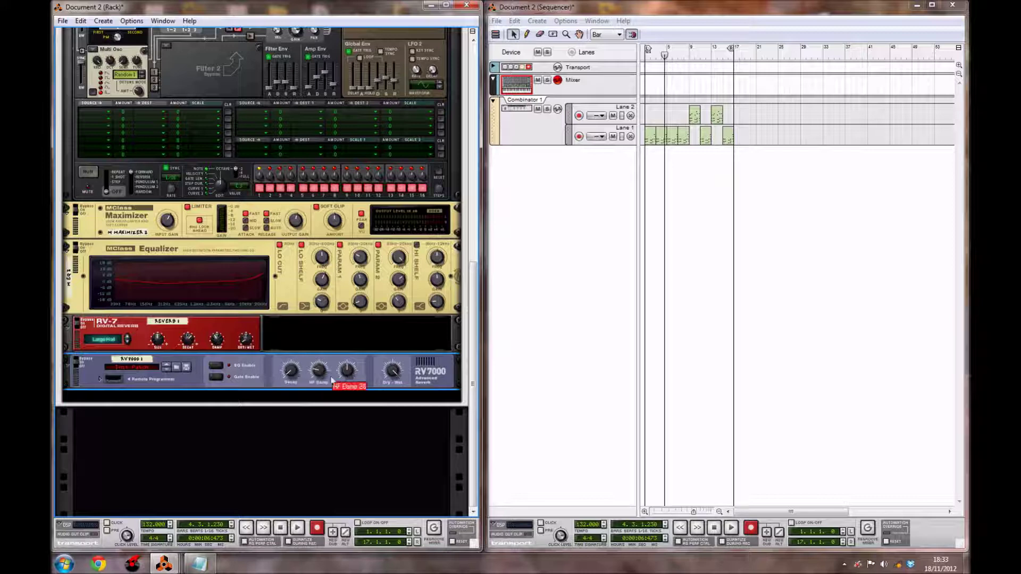
mouse_move(315, 379)
mouse_move(350, 378)
mouse_move(394, 374)
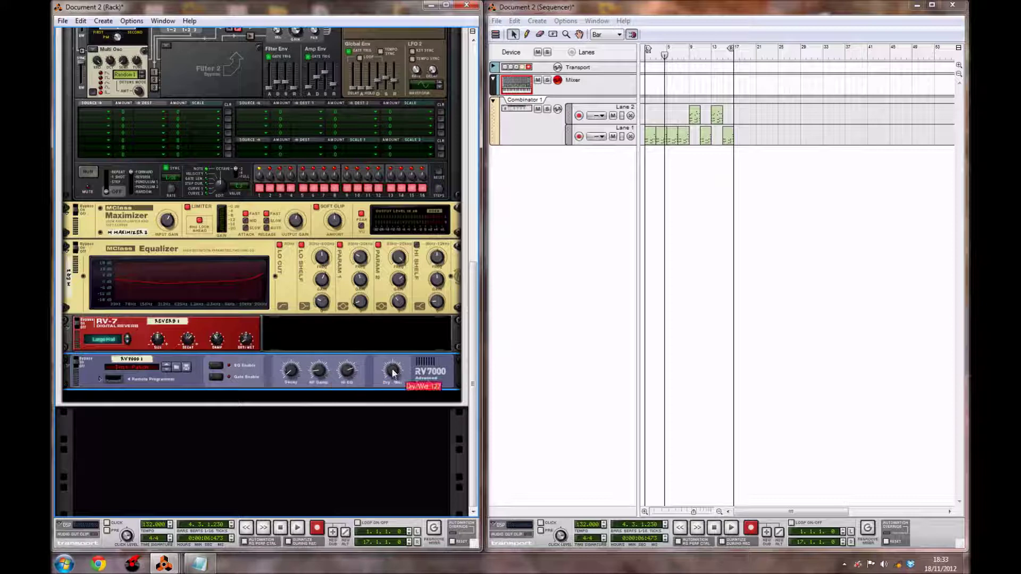
left_click_drag(394, 373, 378, 414)
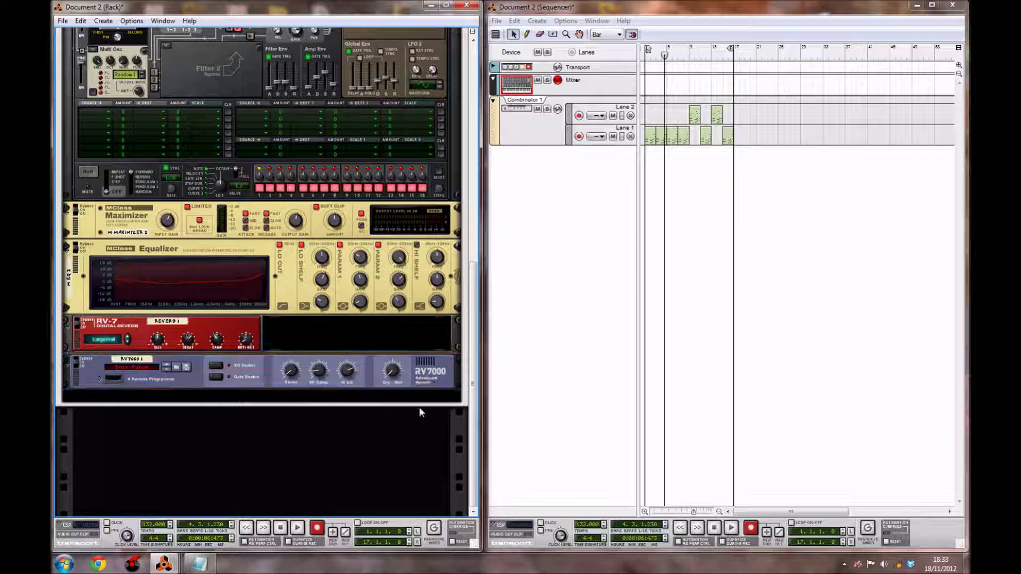
- Create a BV512 Digital Vocoder beneath the RV7000
right_click(374, 380)
mouse_move(441, 327)
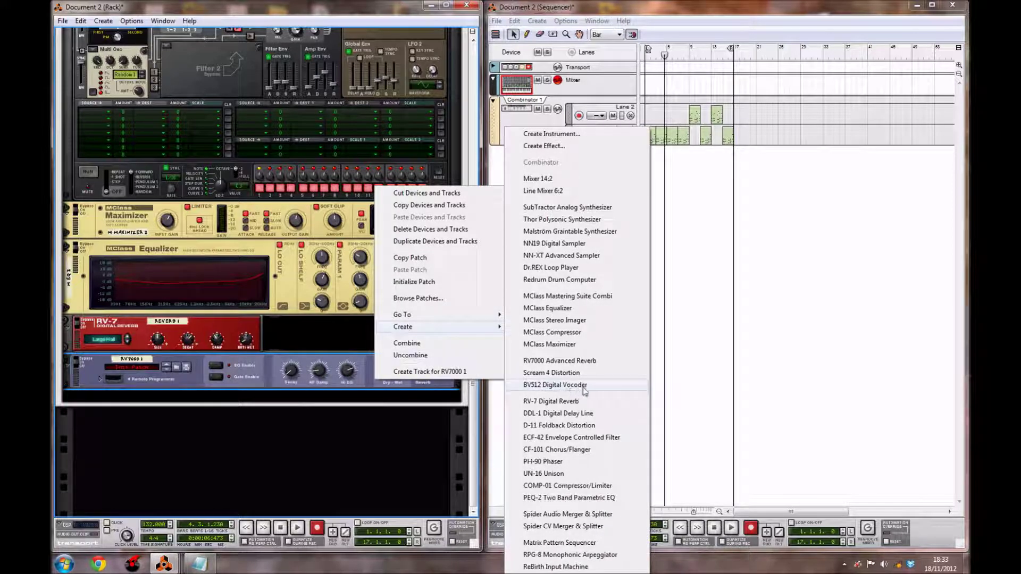
left_click(586, 390)
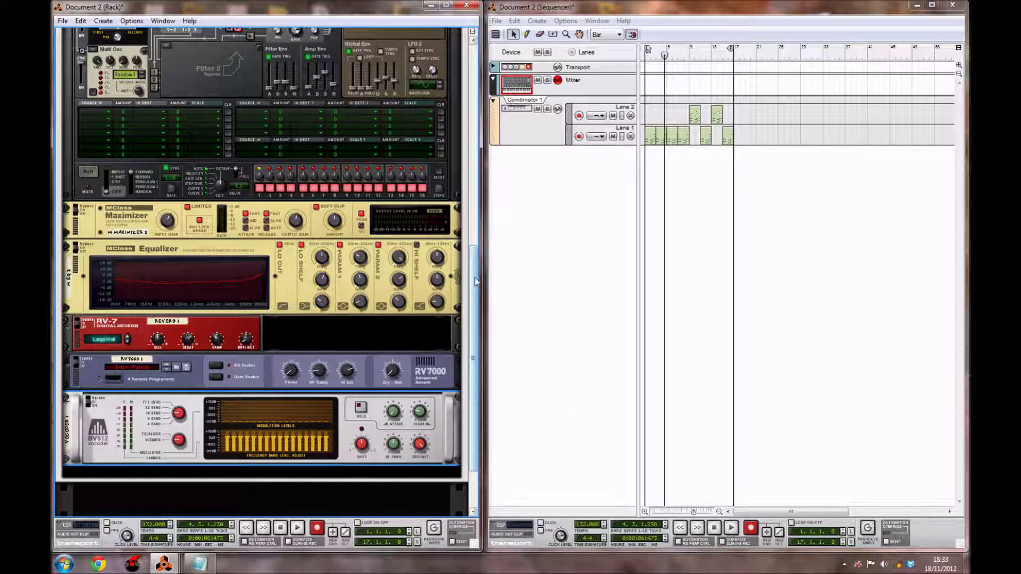
scroll(475, 281, "down", 3)
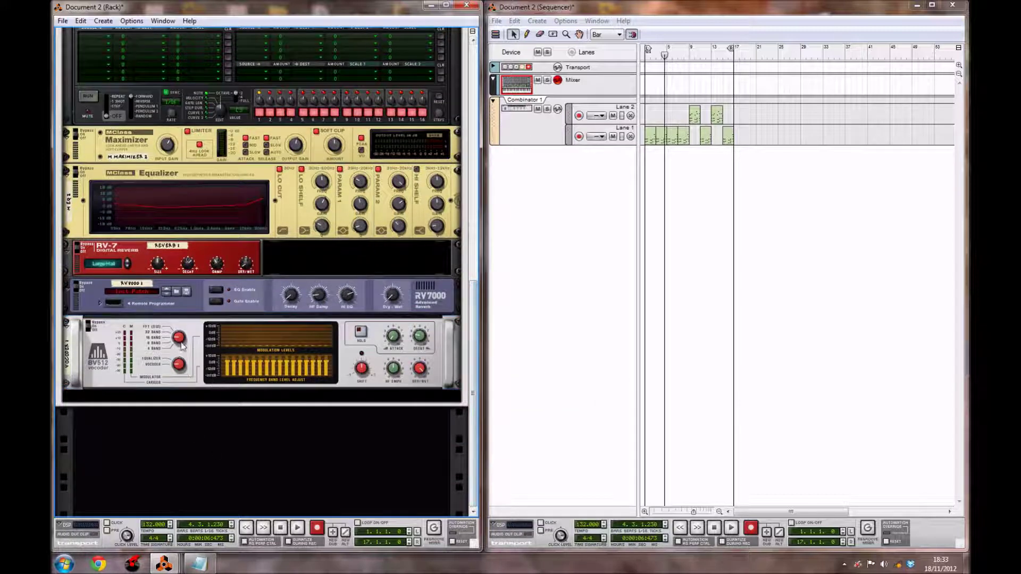
- Set the vocoder's band count to 4 and confirm its Shift value of 12
left_click_drag(180, 345, 181, 366)
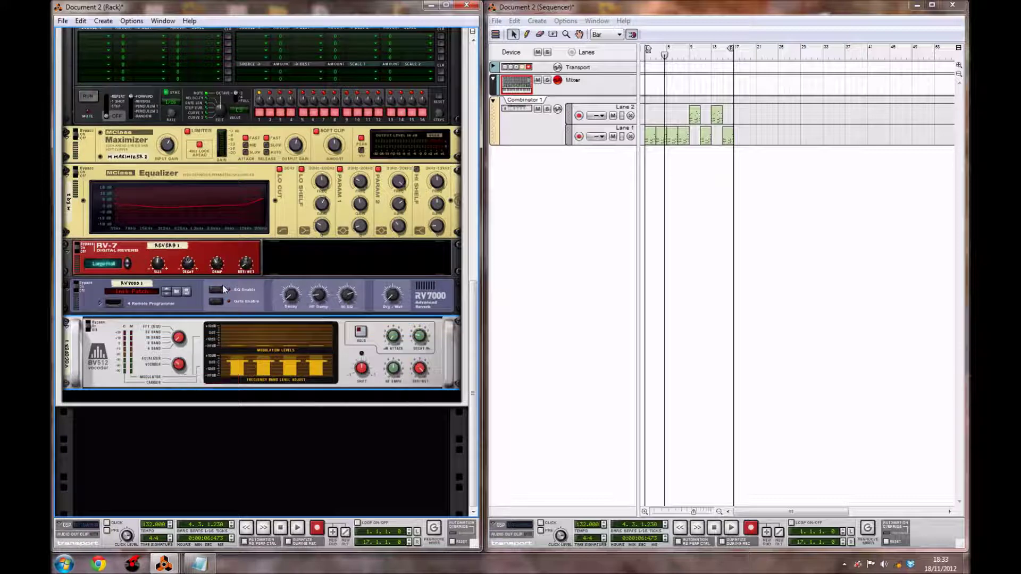
left_click(309, 429)
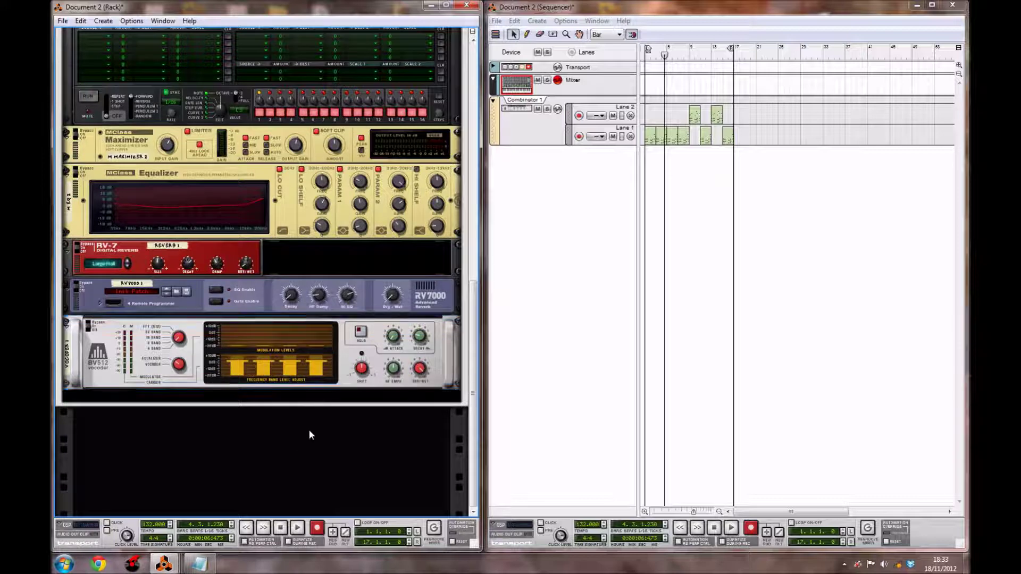
left_click(365, 375)
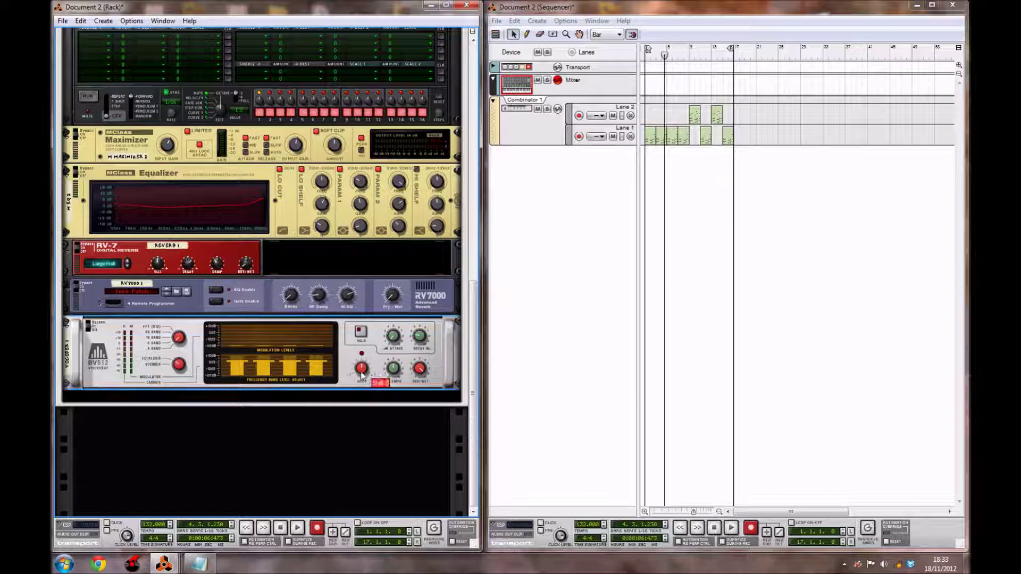
left_click(368, 437)
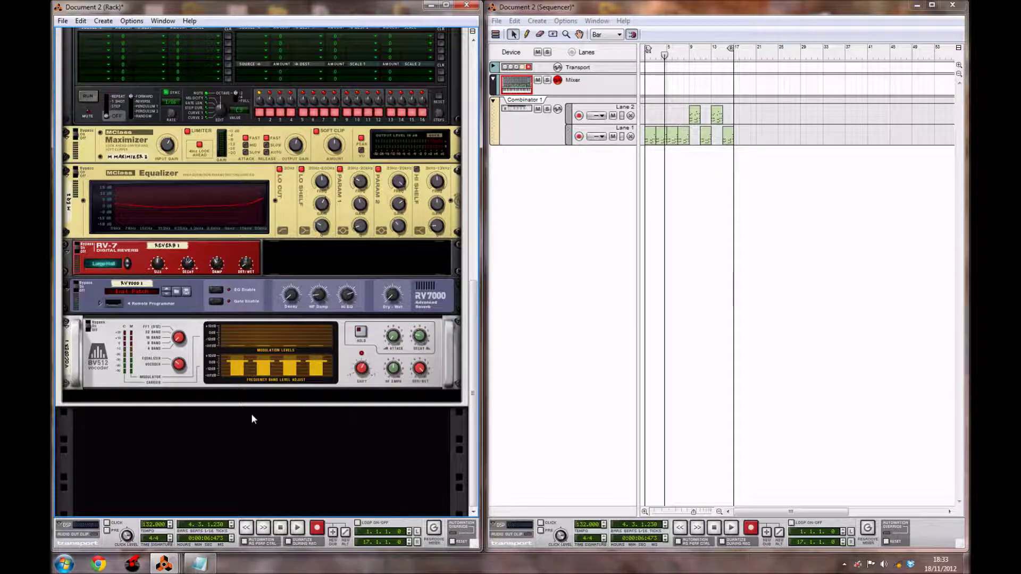
scroll(319, 439, "up", 8)
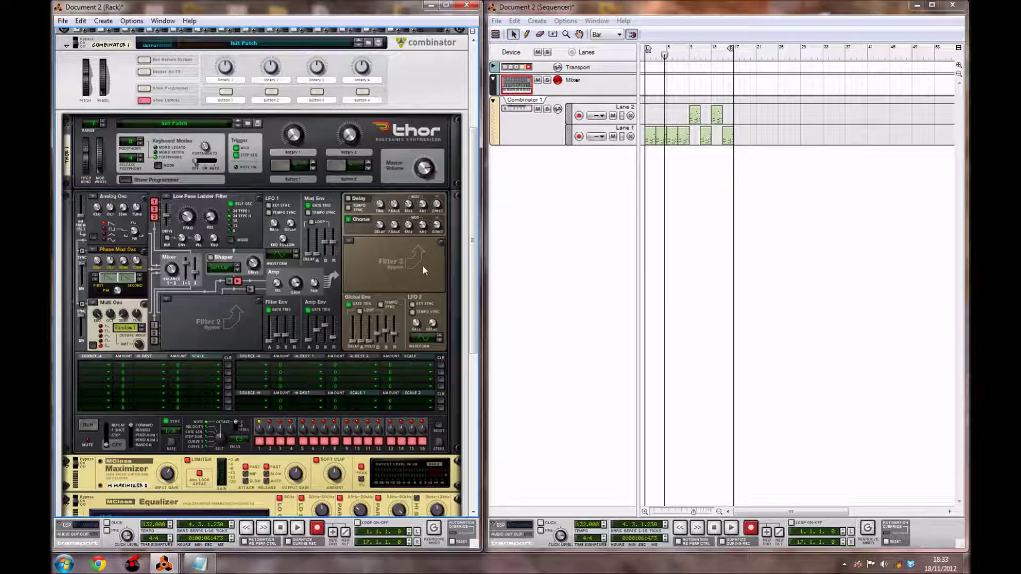
key("space")
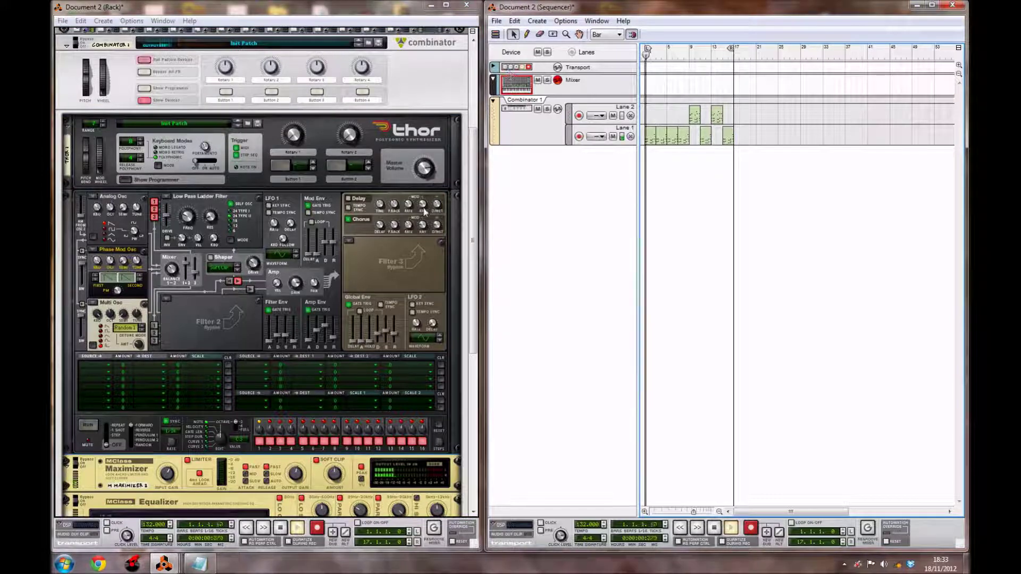
left_click(395, 263)
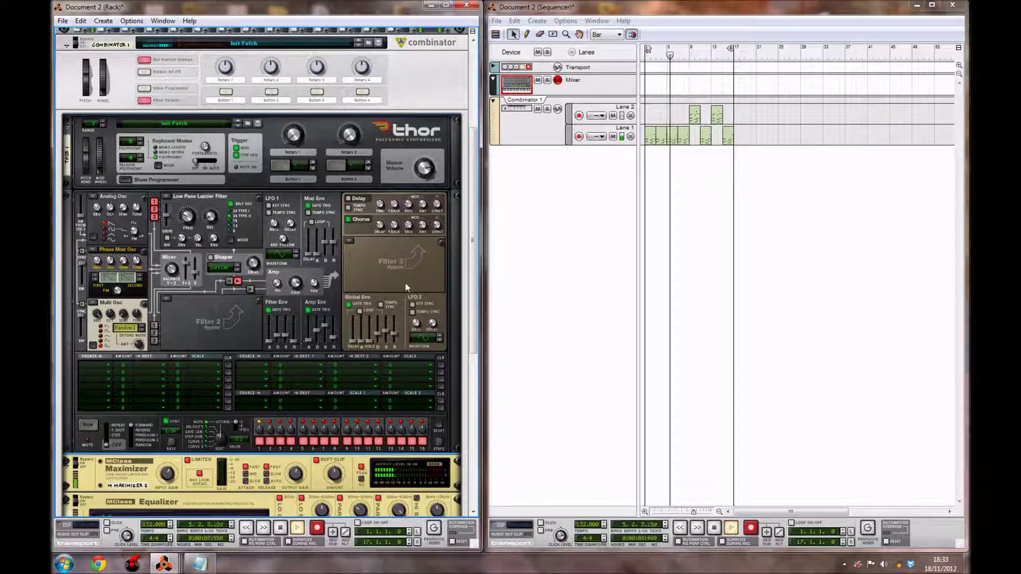
scroll(398, 280, "down", 3)
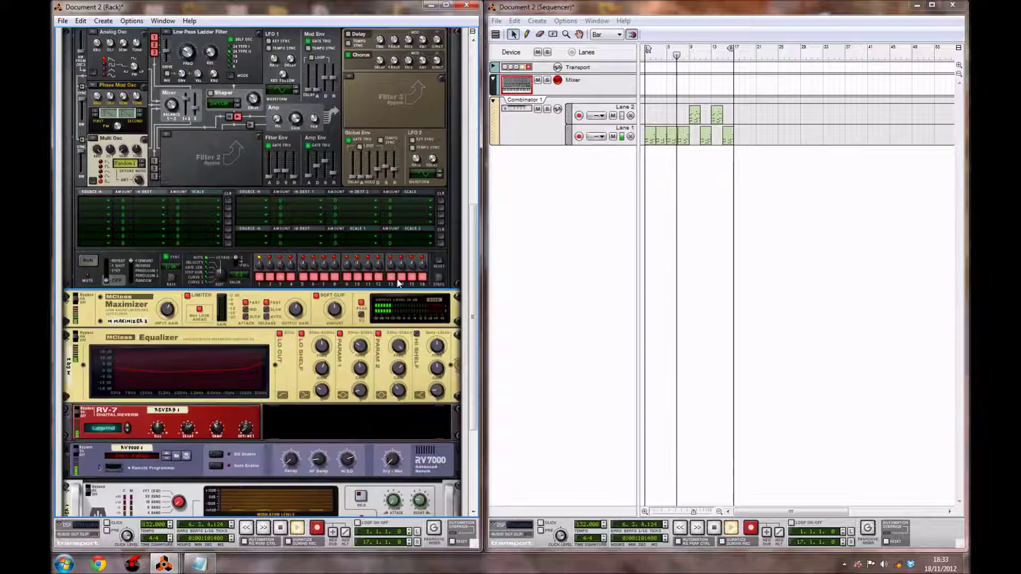
scroll(397, 278, "down", 3)
scroll(392, 279, "up", 3)
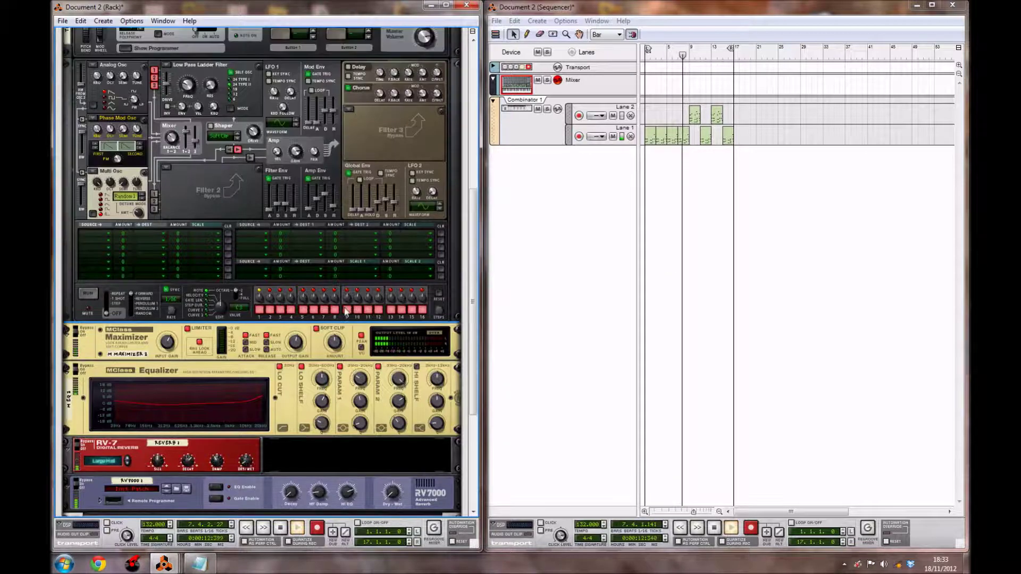
scroll(346, 312, "up", 2)
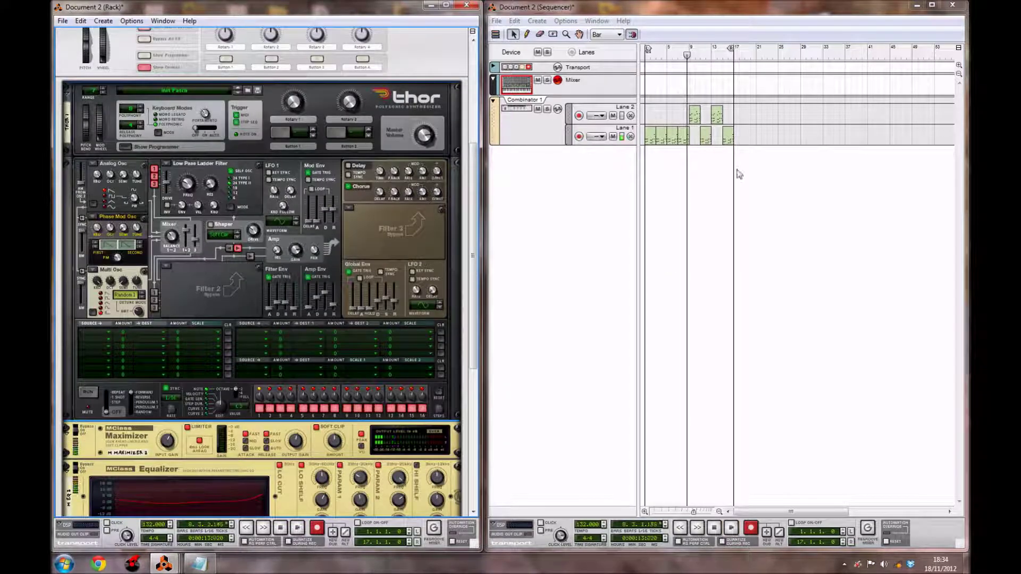
left_click(718, 248)
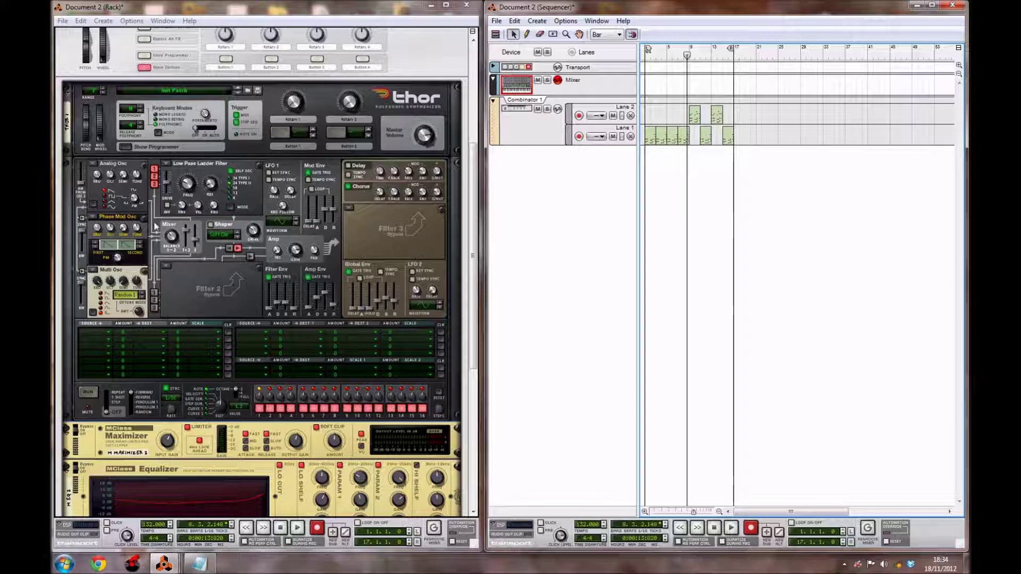
- Add Filter 1 Freq and Filter 1 Env Amount automation lanes for Thor 1
right_click(196, 187)
left_click(208, 194)
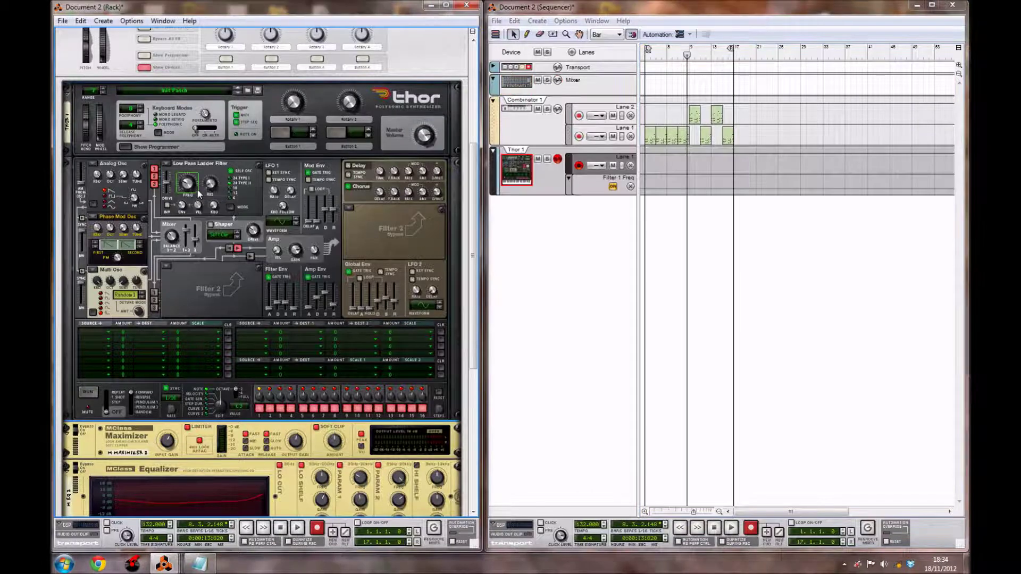
right_click(182, 209)
left_click(194, 215)
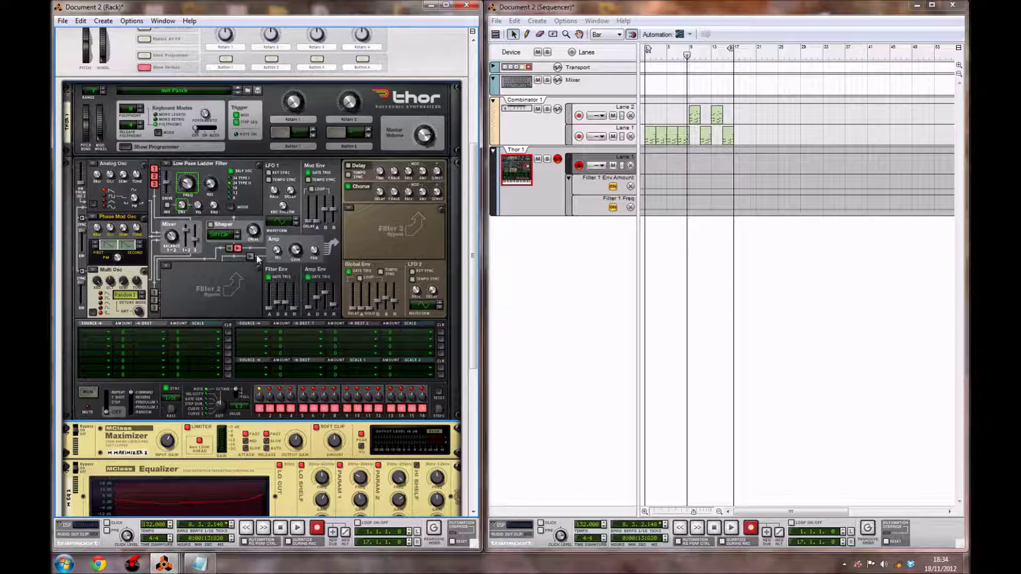
- Add Amp Env Sustain and Amp Env Release lanes, drawing a clip in the Sustain lane
right_click(321, 295)
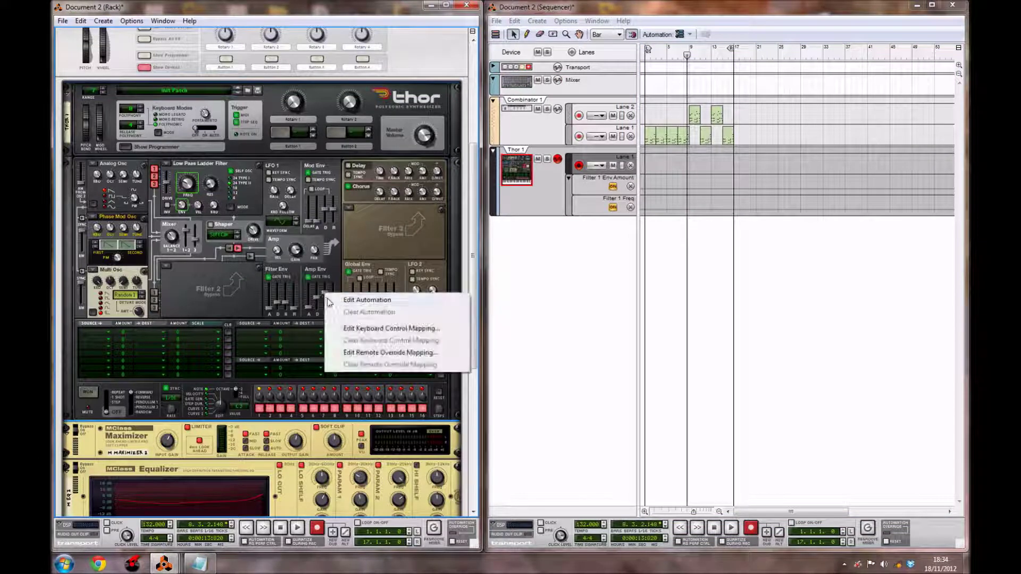
left_click(334, 299)
right_click(336, 308)
left_click(348, 314)
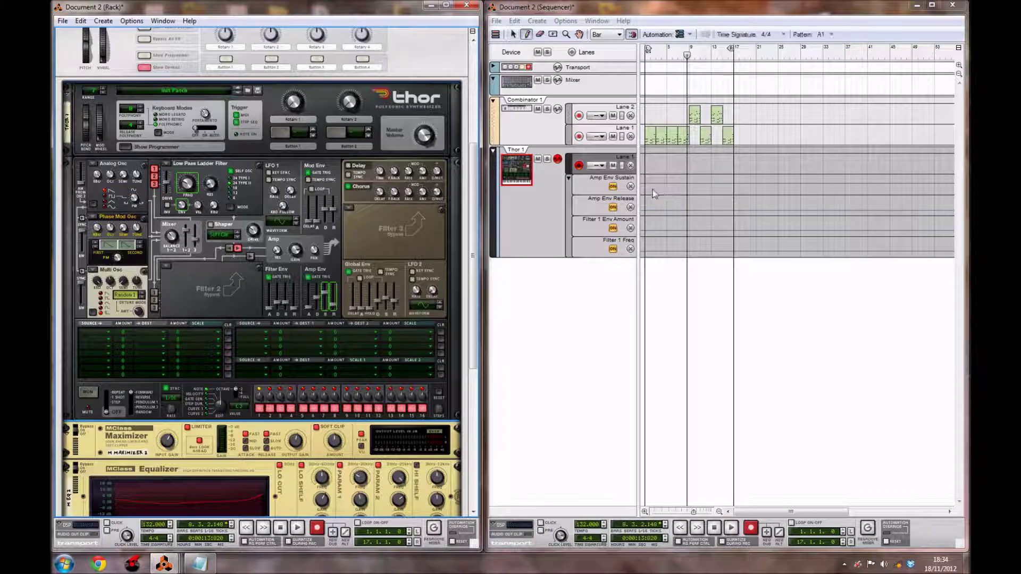
mouse_move(652, 187)
left_mouse_down()
mouse_move(700, 189)
mouse_move(673, 189)
left_mouse_up()
- Add a ramp point to the Amp Env Sustain automation clip
double_click(673, 189)
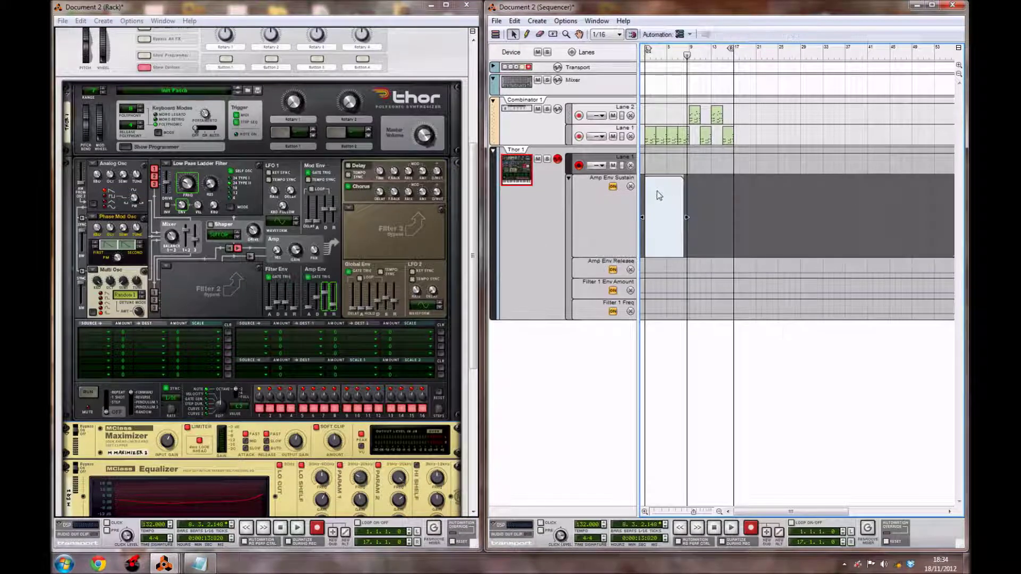
left_click(684, 181)
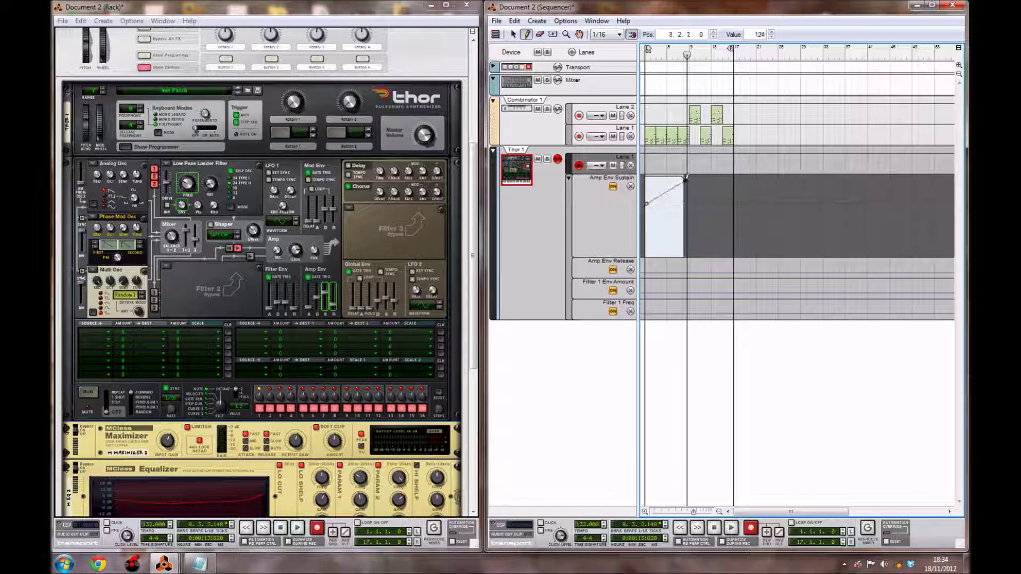
key("q")
double_click(683, 160)
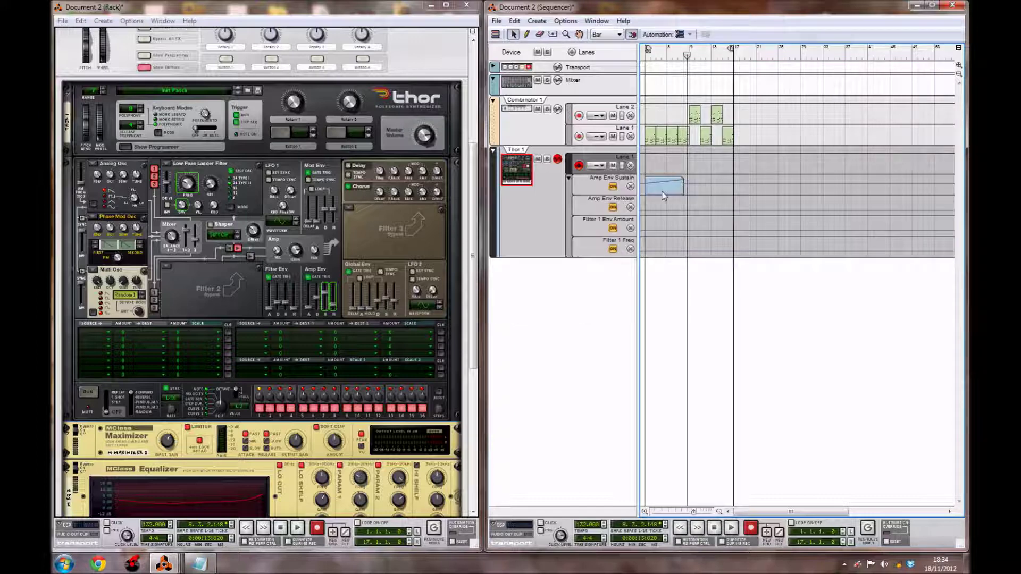
- Copy the sustain clip into the Amp Env Release and Filter 1 Env Amount lanes
mouse_move(664, 196)
left_mouse_down()
mouse_move(701, 192)
mouse_move(662, 212)
left_mouse_up()
left_click(746, 200)
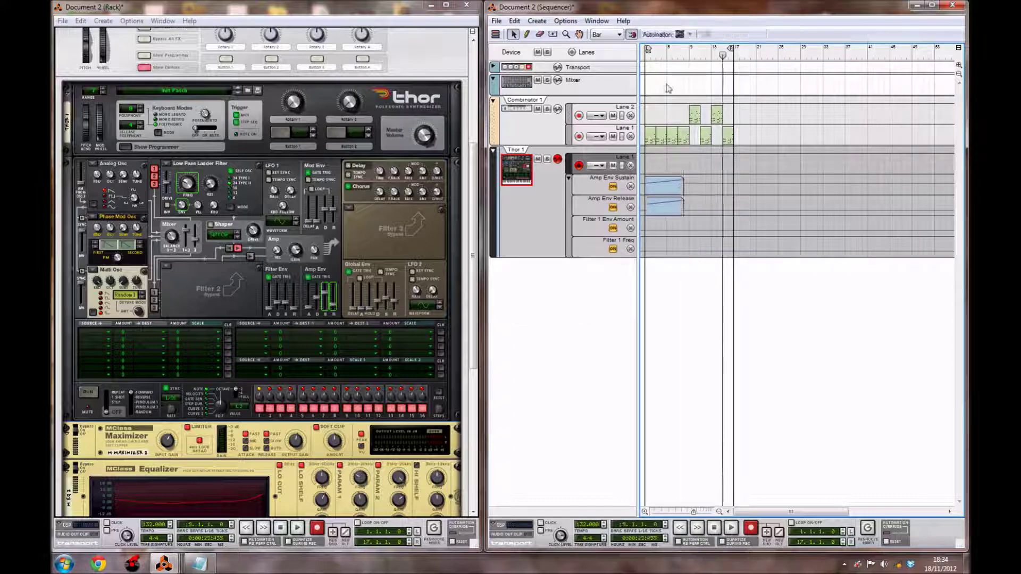
key("space")
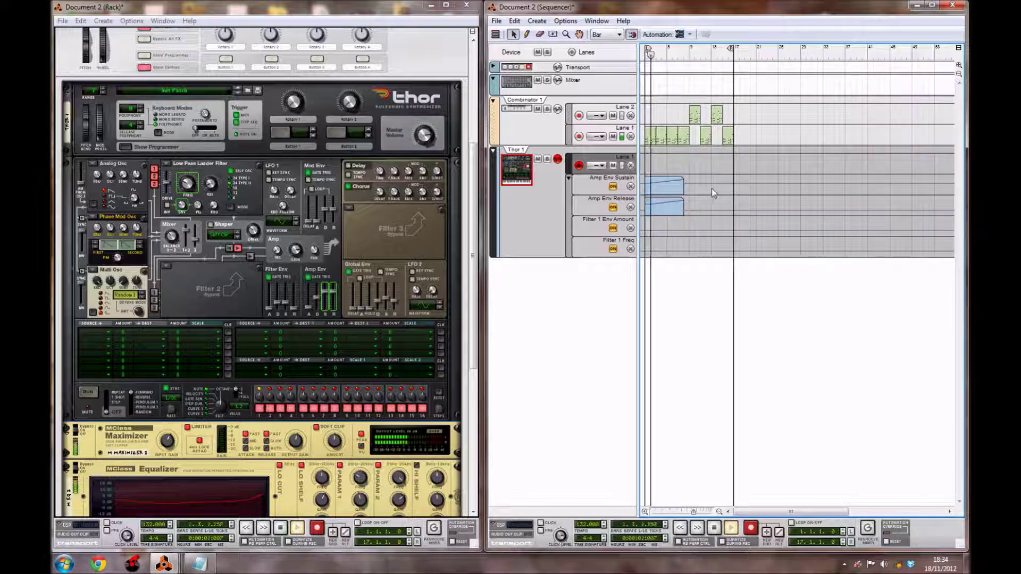
left_click_drag(668, 216, 667, 236)
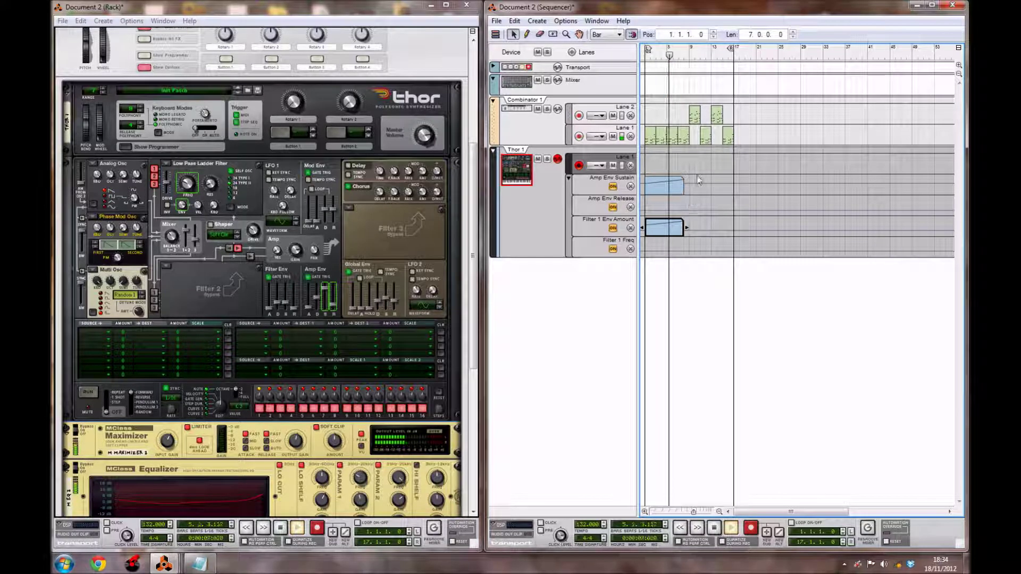
- Select the sustain and filter envelope clips and delete them, leaving all lanes empty
left_click_drag(690, 180, 732, 229)
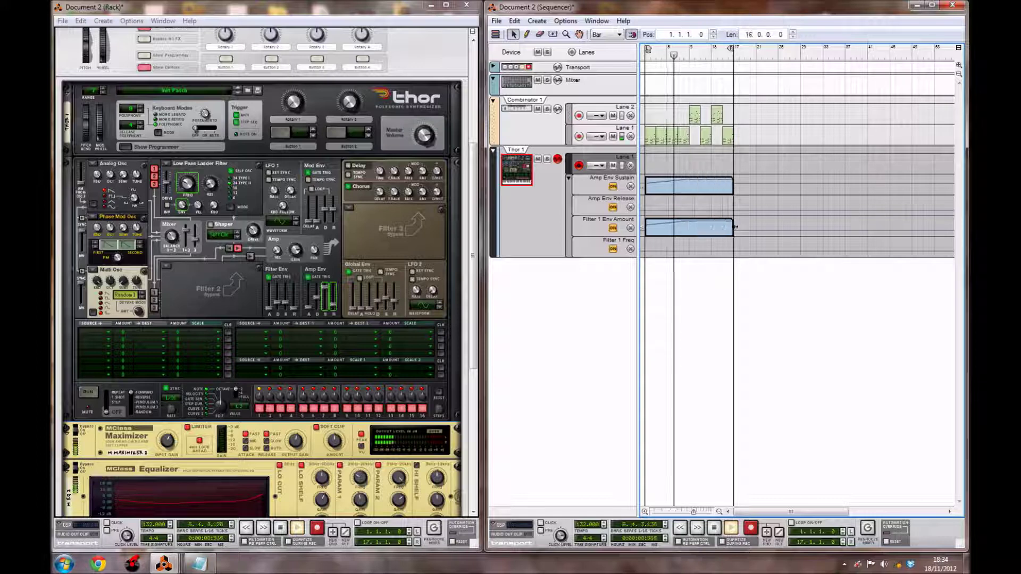
double_click(704, 187)
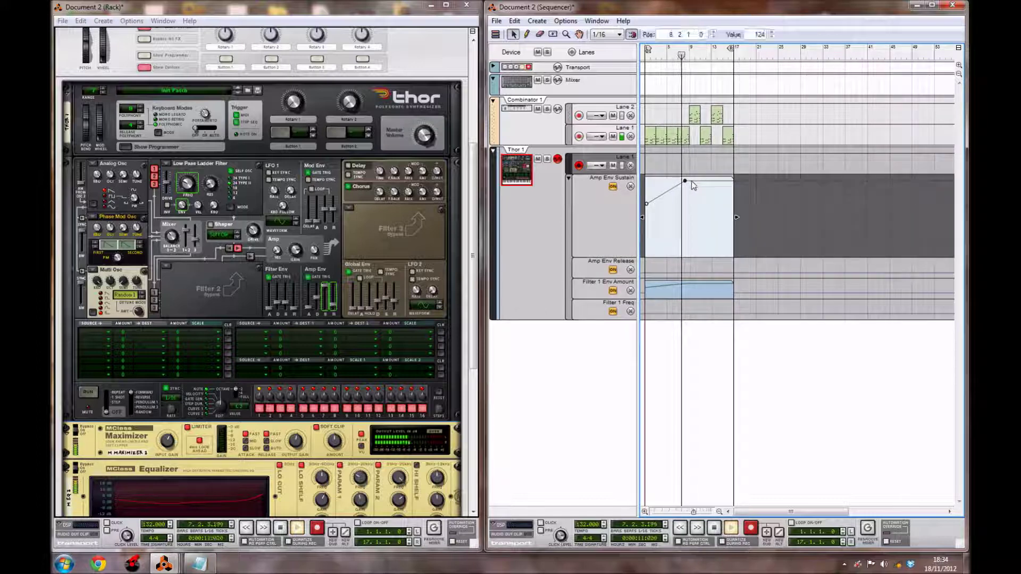
key("Escape")
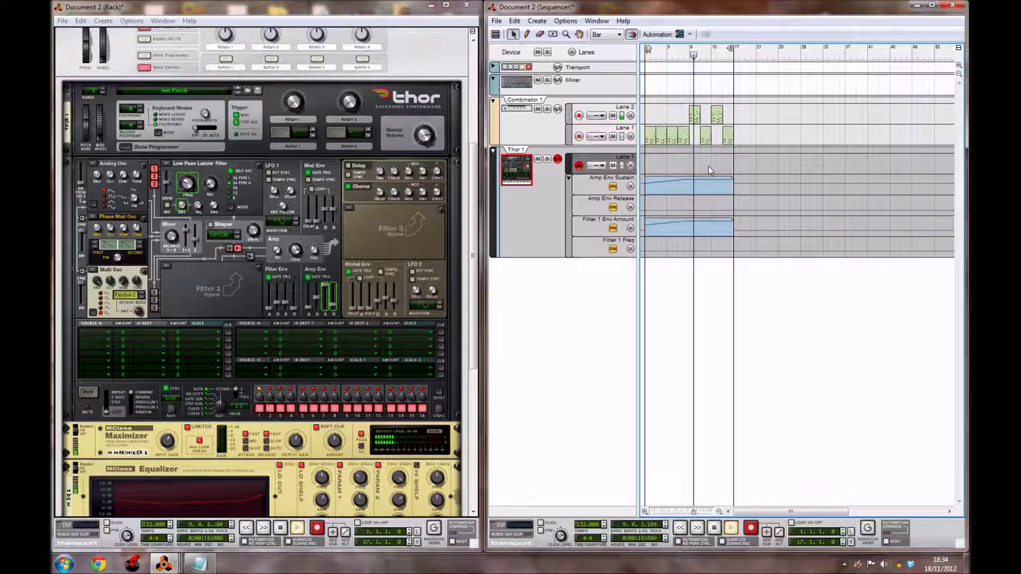
left_click_drag(728, 159, 718, 236)
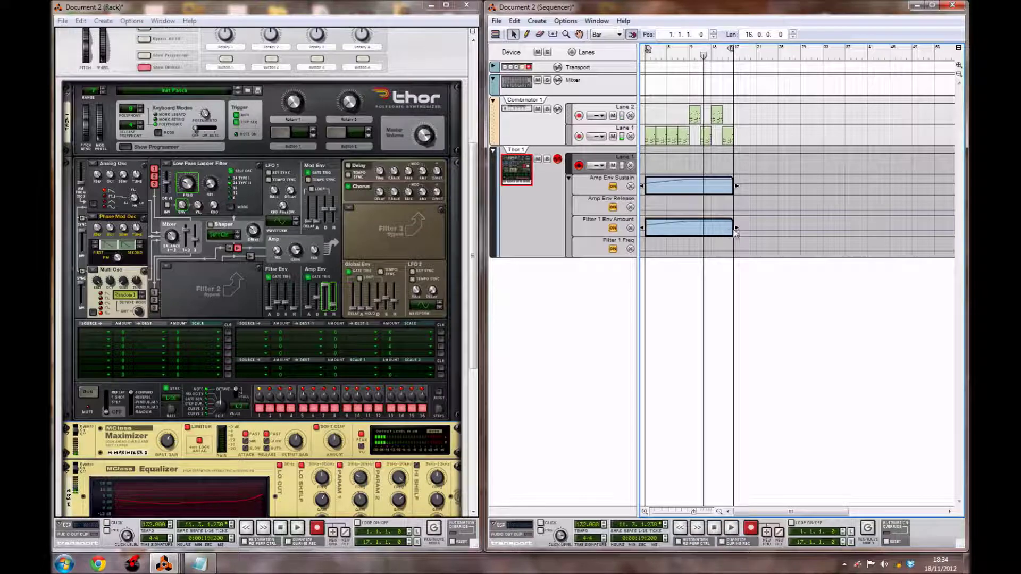
key("Delete")
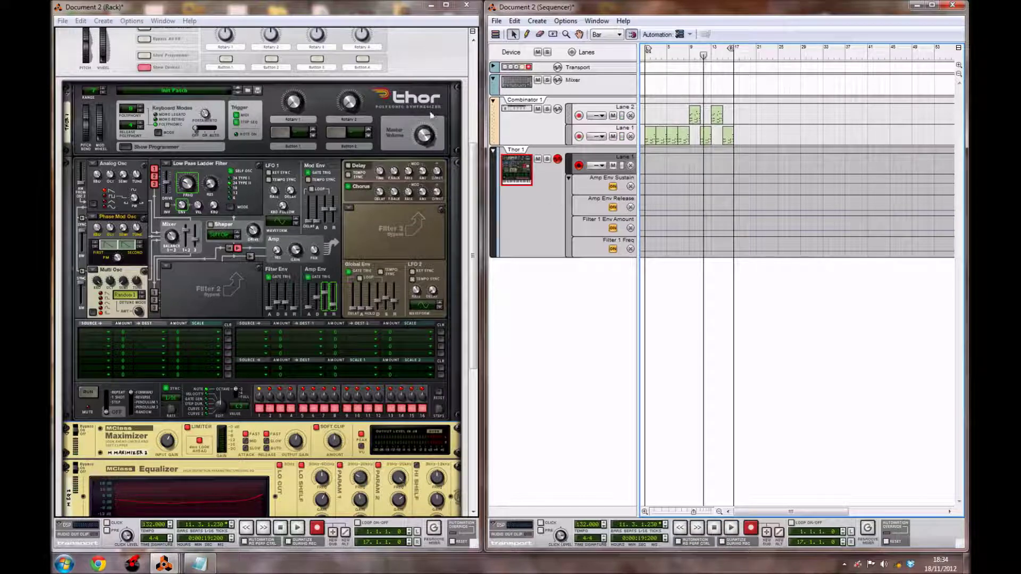
left_click(482, 182)
scroll(468, 182, "up", 5)
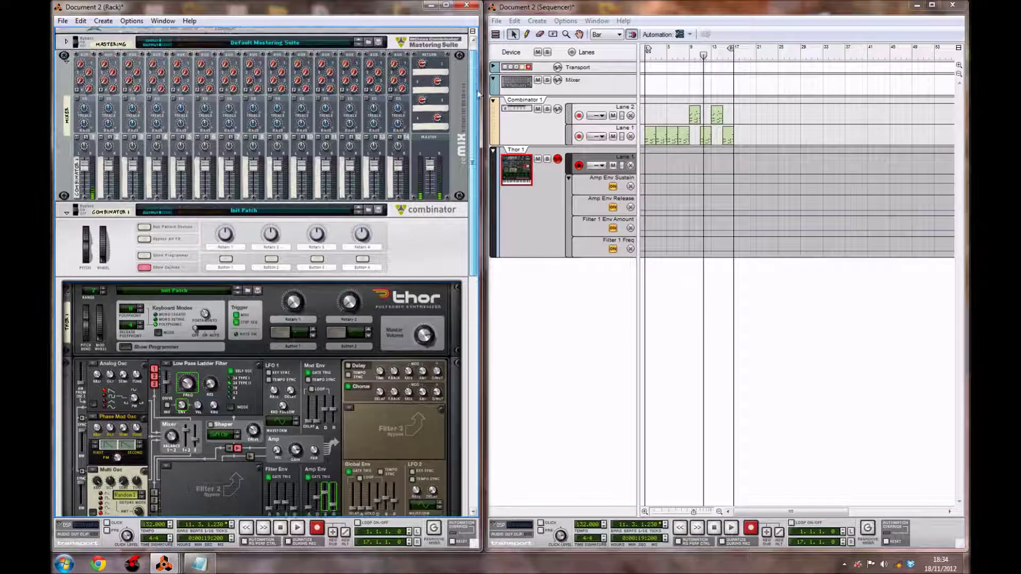